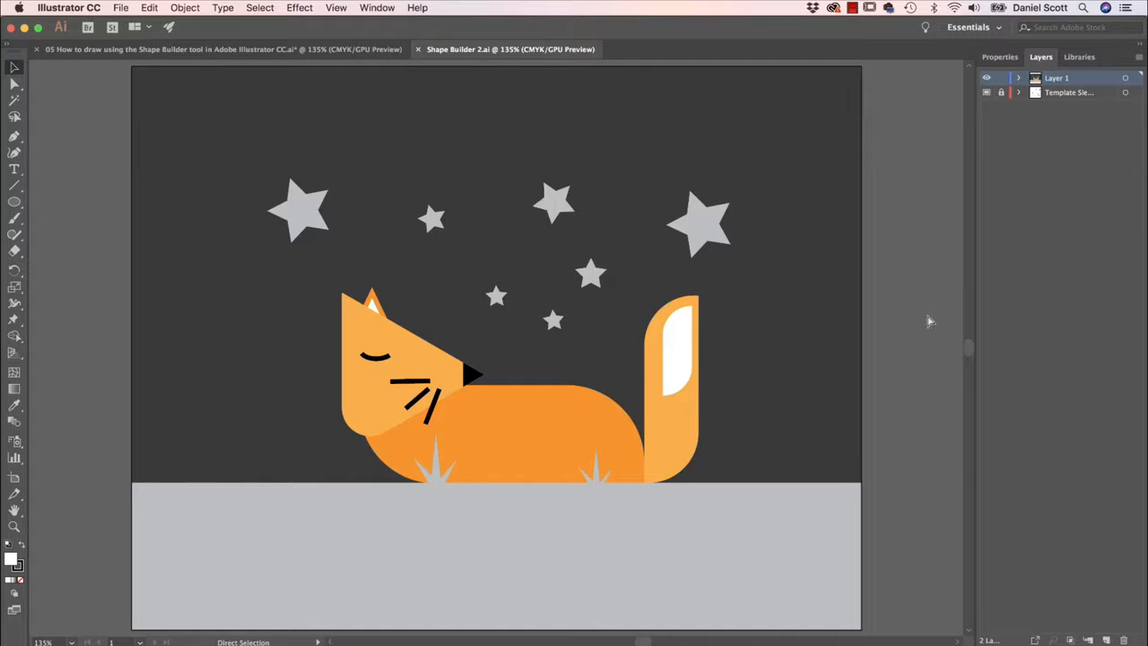
Step: Open Shape Builder.ai from the Exercise Files folder
{"action": "key", "text": "ctrl+Tab"}
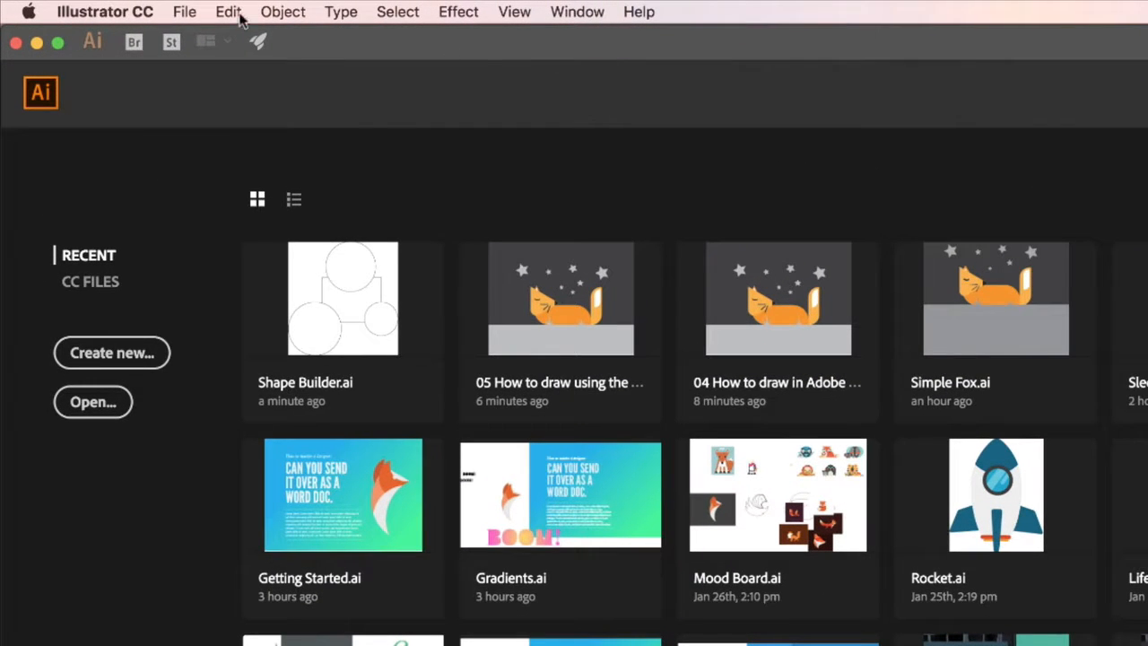
{"action": "left_click", "coordinate": [120, 7]}
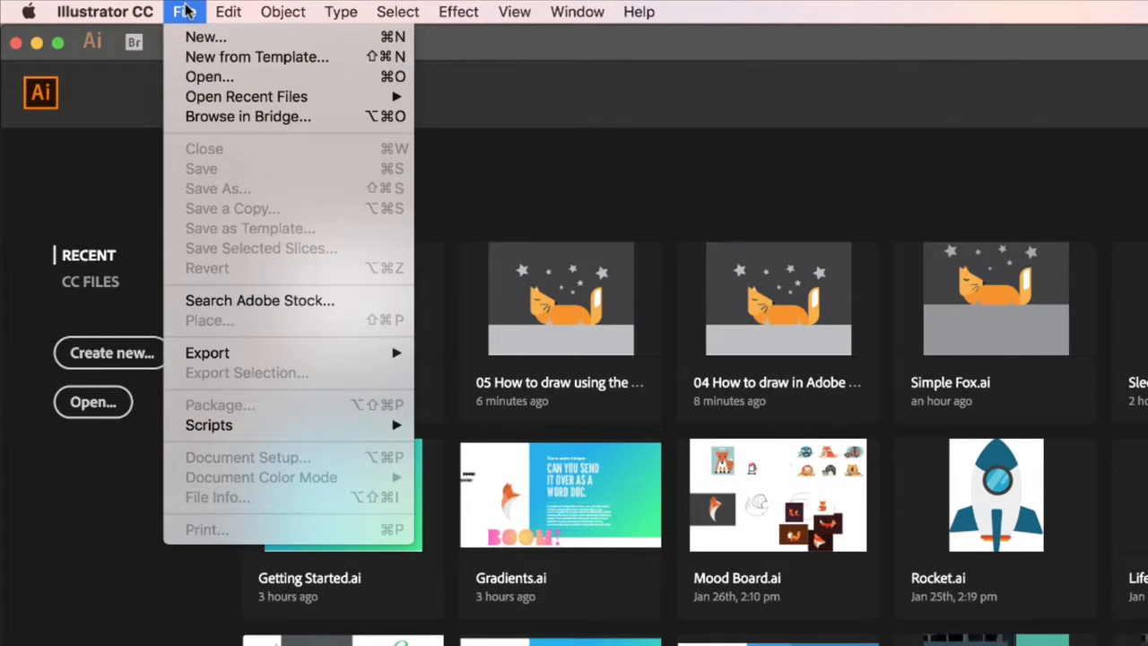
{"action": "left_click", "coordinate": [208, 76]}
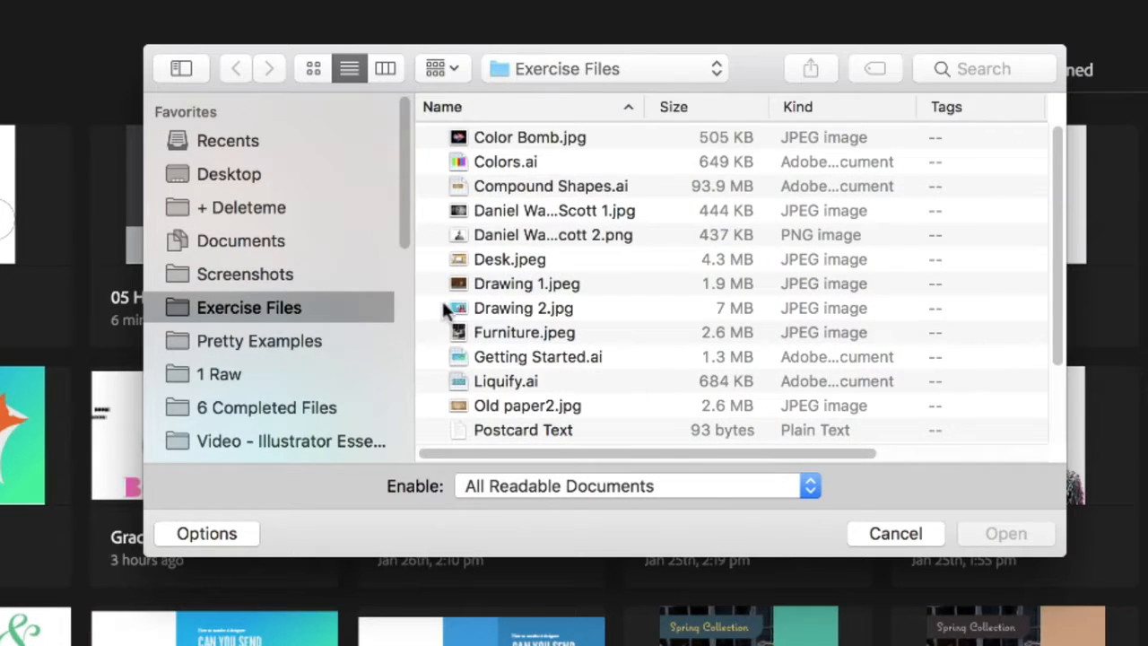
{"action": "scroll", "coordinate": [445, 307], "scroll_direction": "down", "scroll_amount": 3}
{"action": "left_click", "coordinate": [517, 357]}
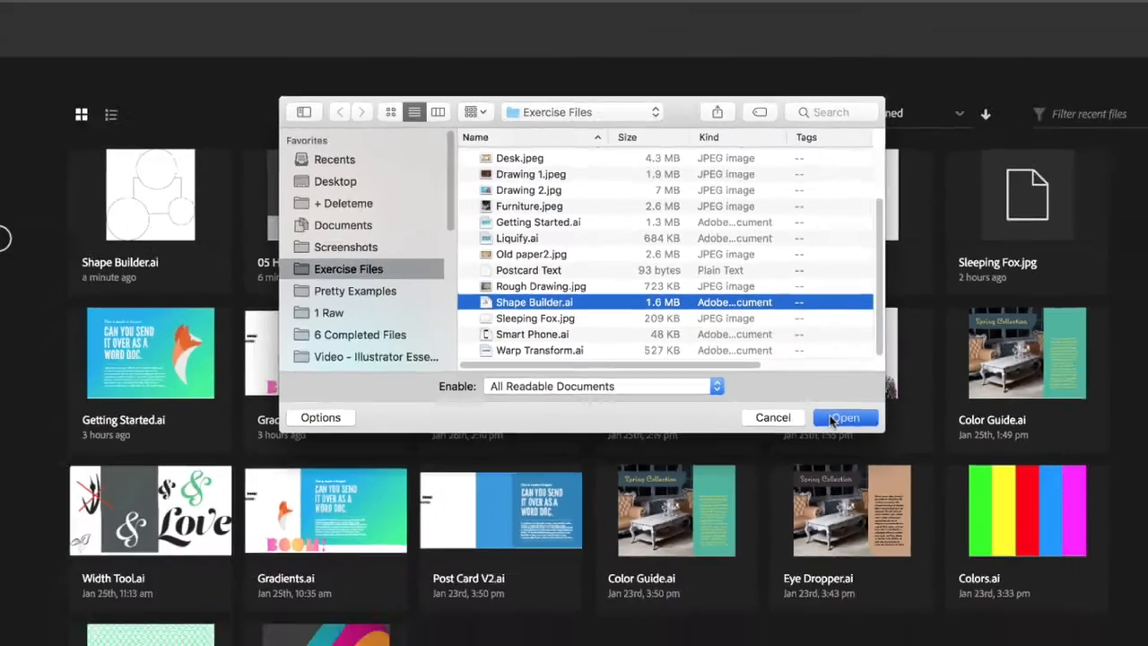
{"action": "left_click", "coordinate": [1002, 533]}
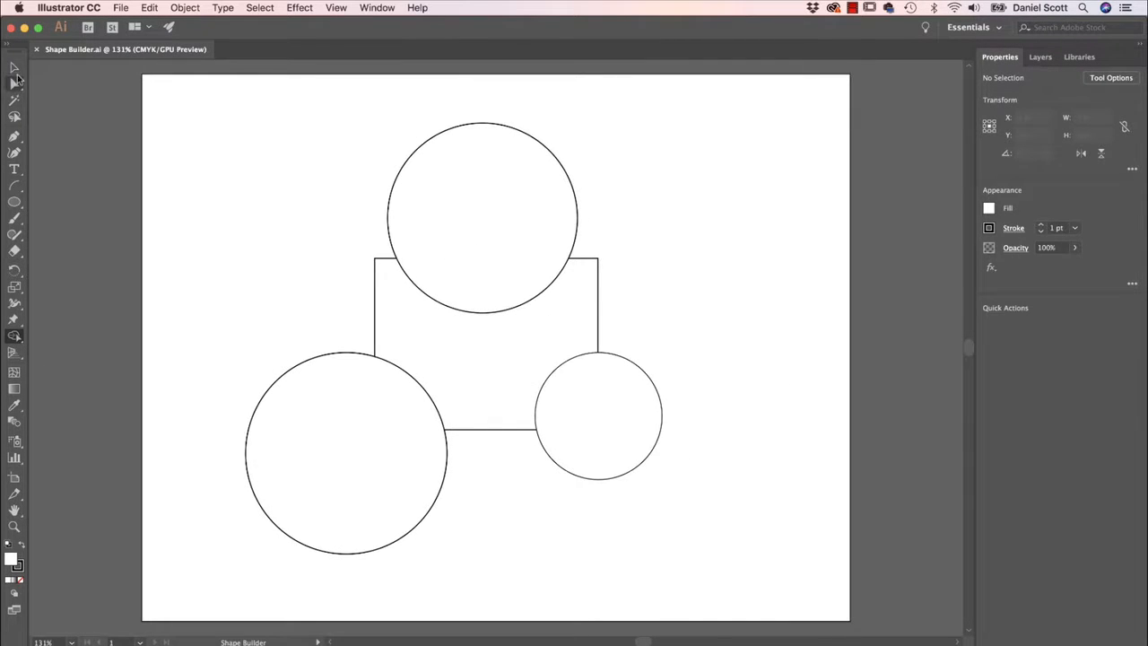
{"action": "left_click", "coordinate": [14, 68]}
{"action": "left_click_drag", "start_coordinate": [492, 266], "coordinate": [643, 216]}
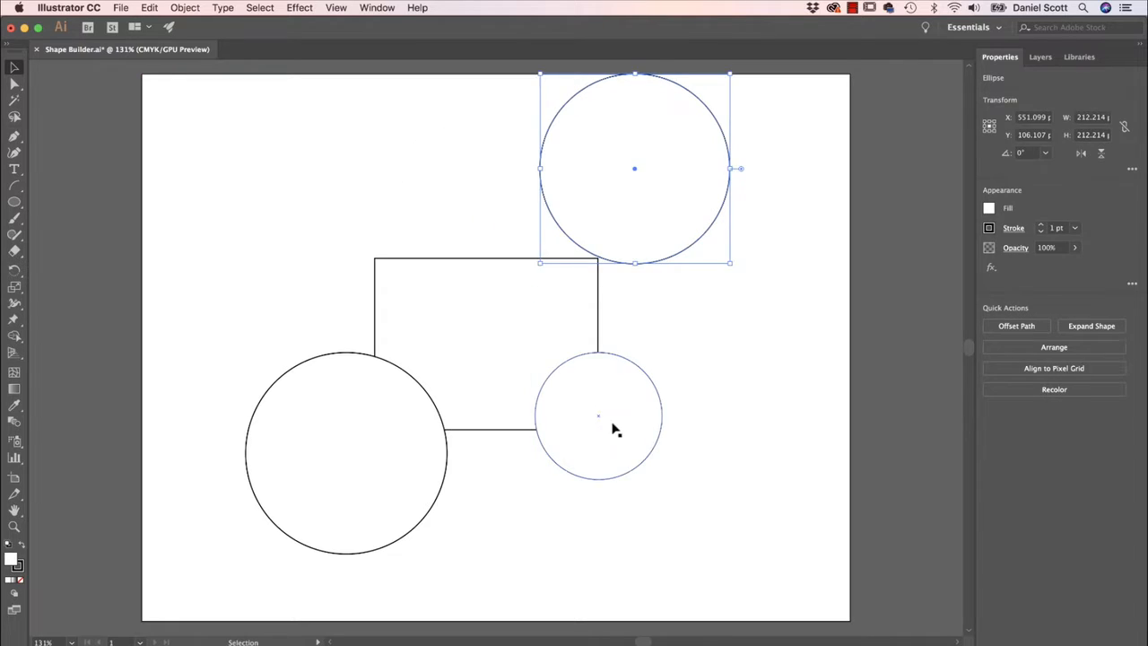
{"action": "left_click_drag", "start_coordinate": [613, 428], "coordinate": [701, 472]}
{"action": "left_click_drag", "start_coordinate": [368, 456], "coordinate": [282, 492]}
{"action": "key", "text": "super+z"}
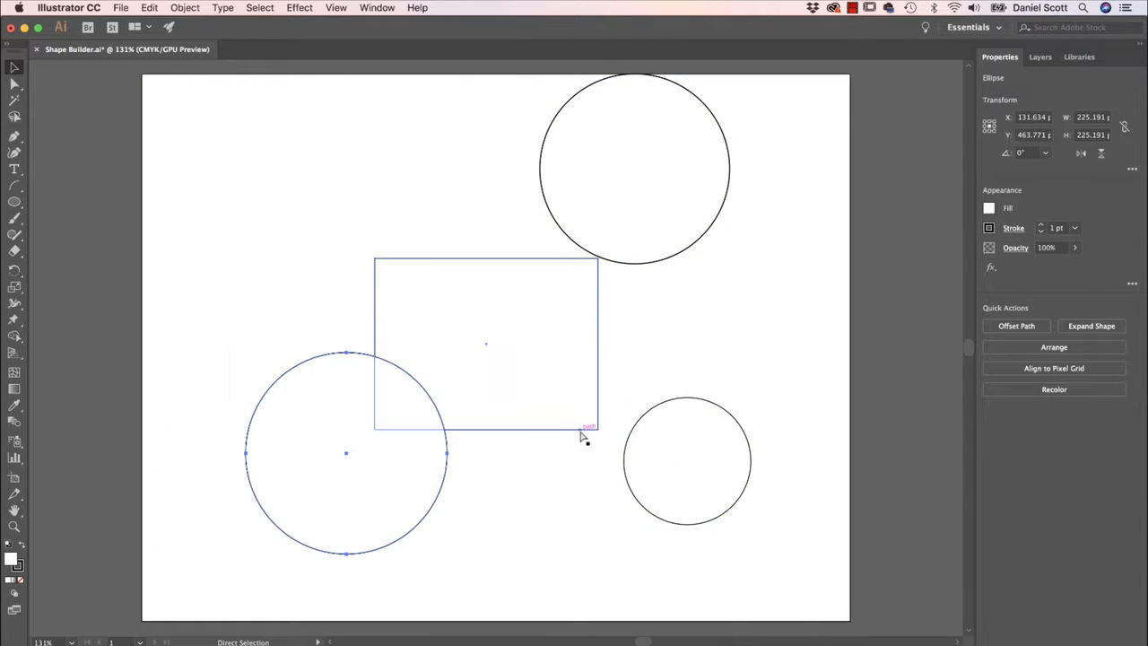
{"action": "key", "text": "super+z"}
{"action": "key", "text": "super+z"}
{"action": "left_click", "coordinate": [705, 342]}
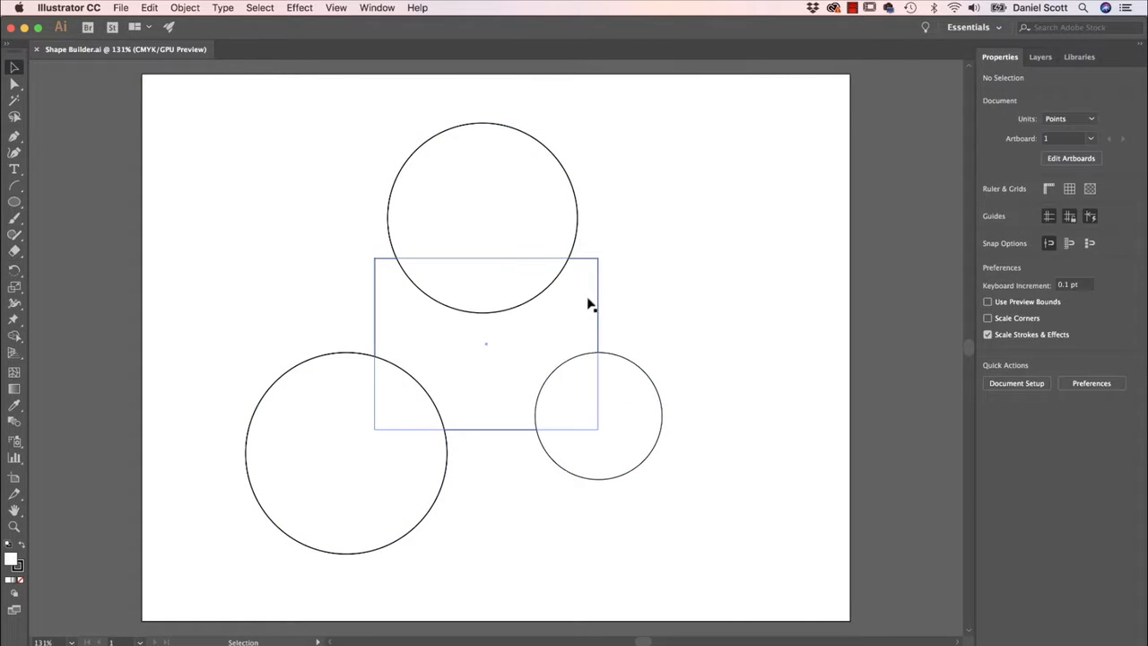
{"action": "left_click", "coordinate": [518, 214]}
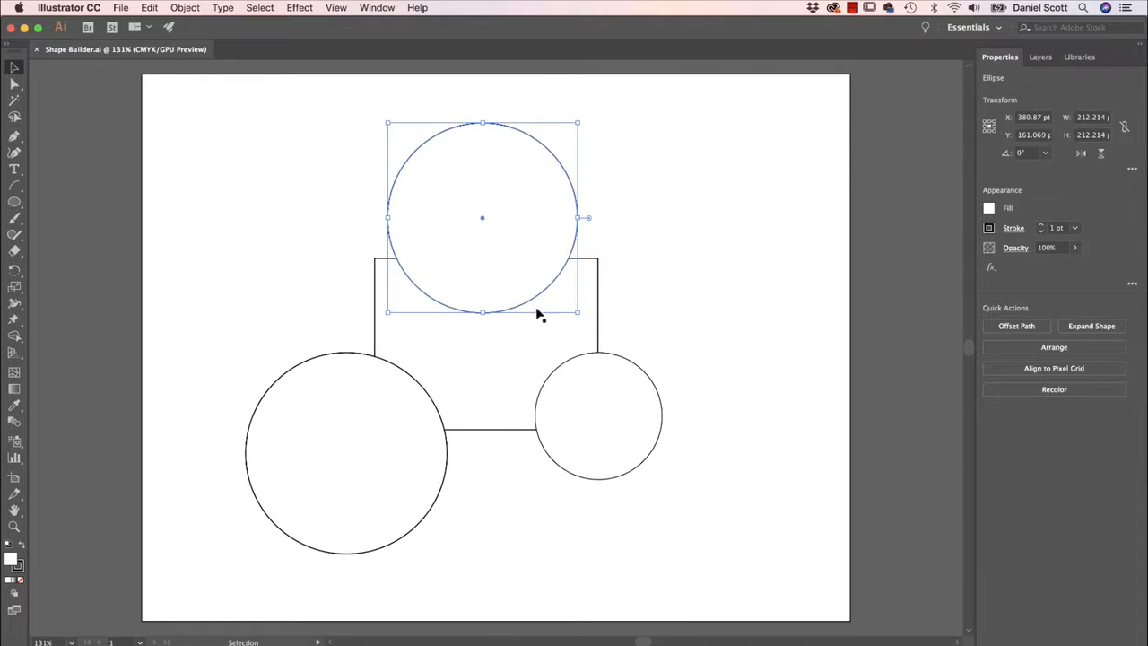
{"action": "left_click", "coordinate": [522, 342]}
{"action": "left_click", "coordinate": [188, 180]}
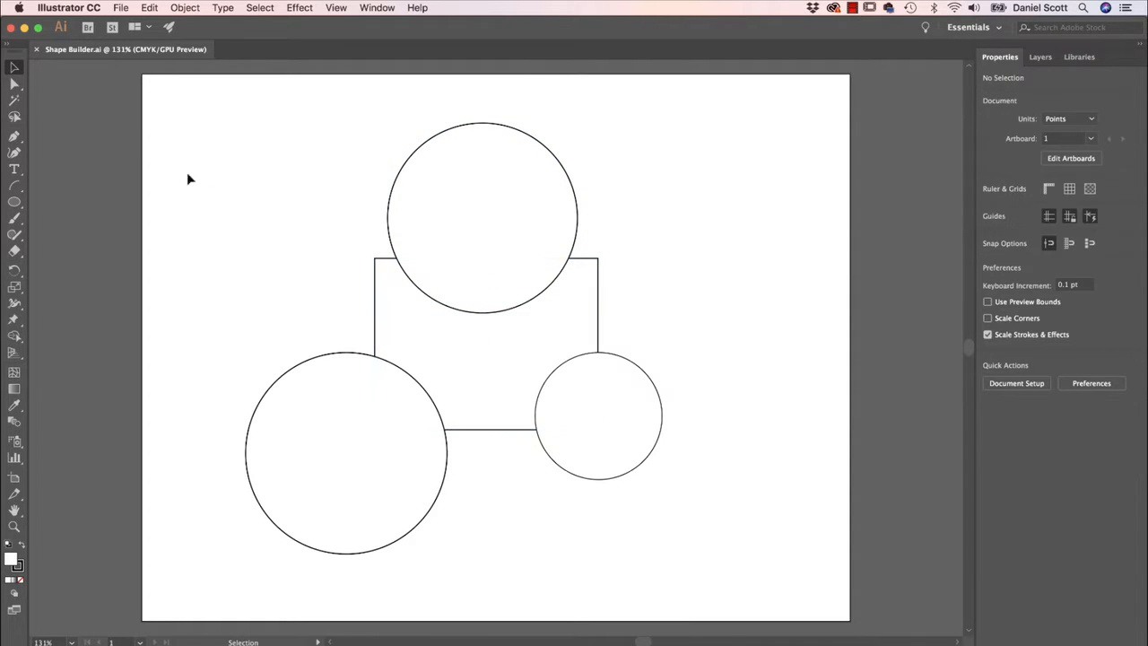
Step: Select all four shapes and use Shape Builder to merge the upper circle with the rectangle and cut away the large lower-left circle
{"action": "left_click_drag", "start_coordinate": [170, 89], "coordinate": [670, 533]}
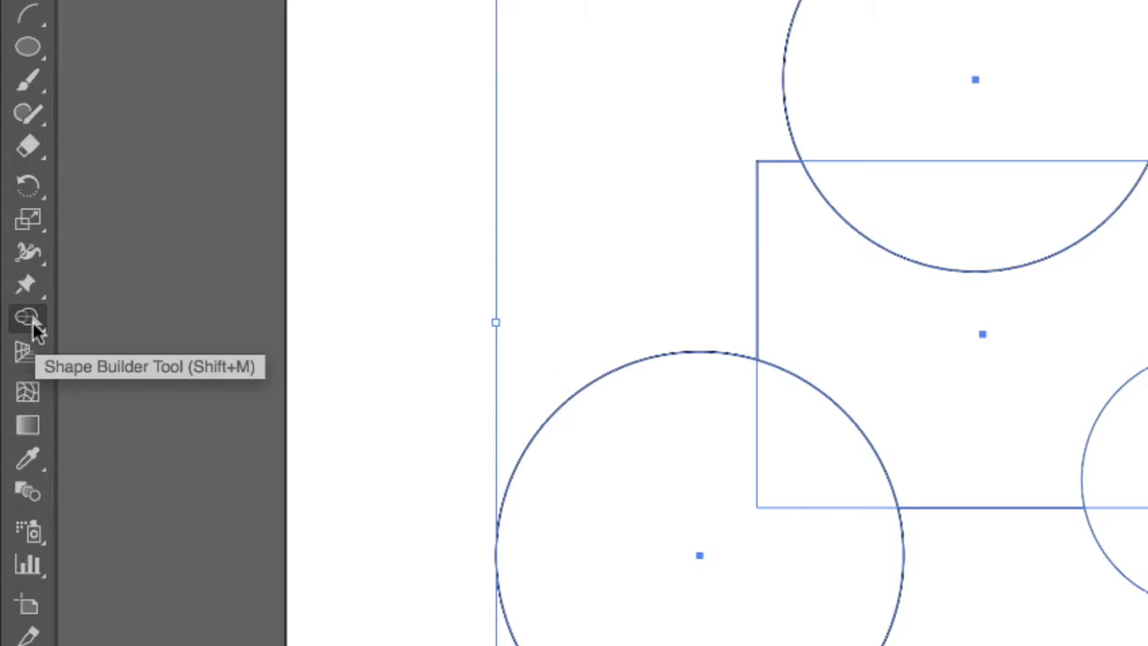
{"action": "left_click", "coordinate": [30, 326]}
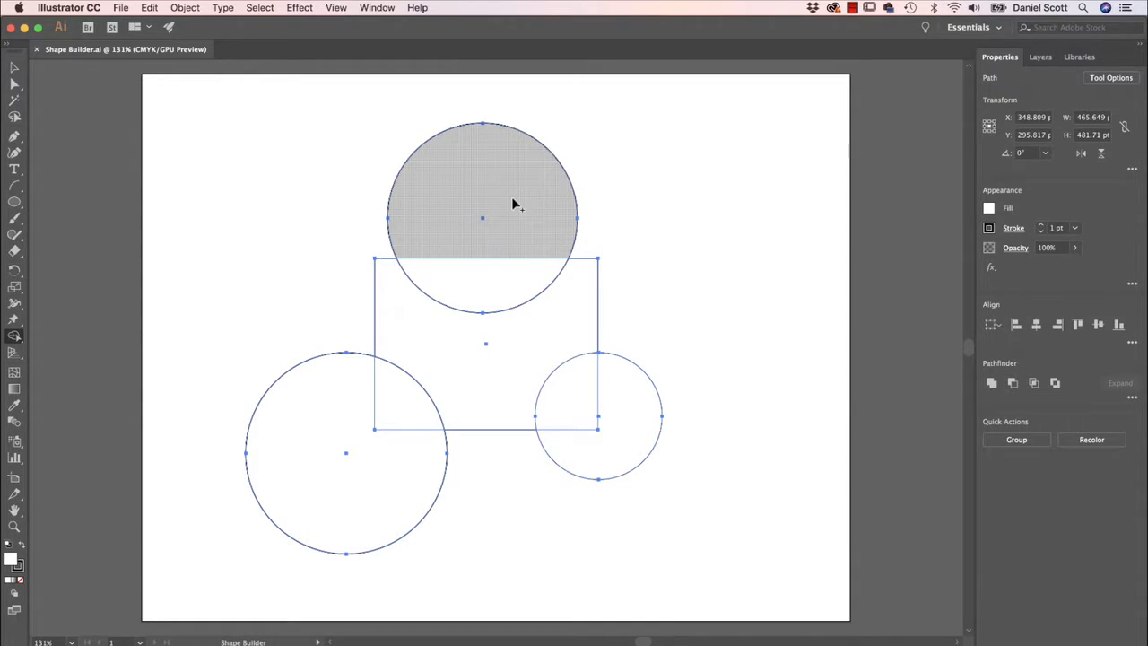
{"action": "left_click_drag", "start_coordinate": [517, 209], "coordinate": [515, 330]}
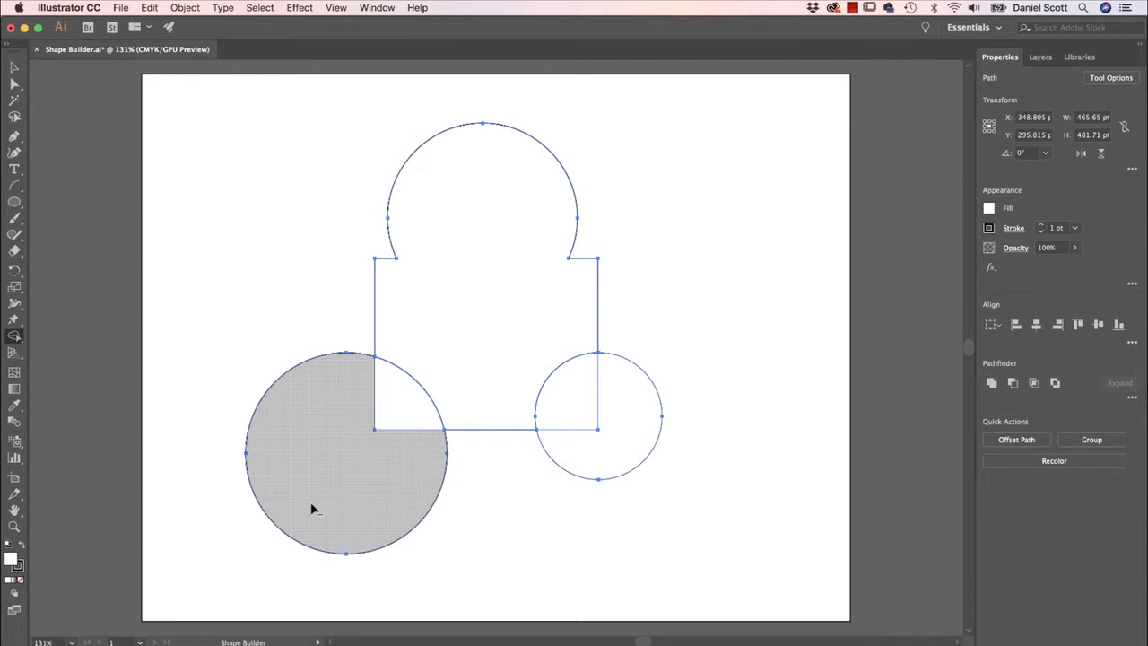
{"action": "left_click_drag", "start_coordinate": [368, 443], "coordinate": [390, 412]}
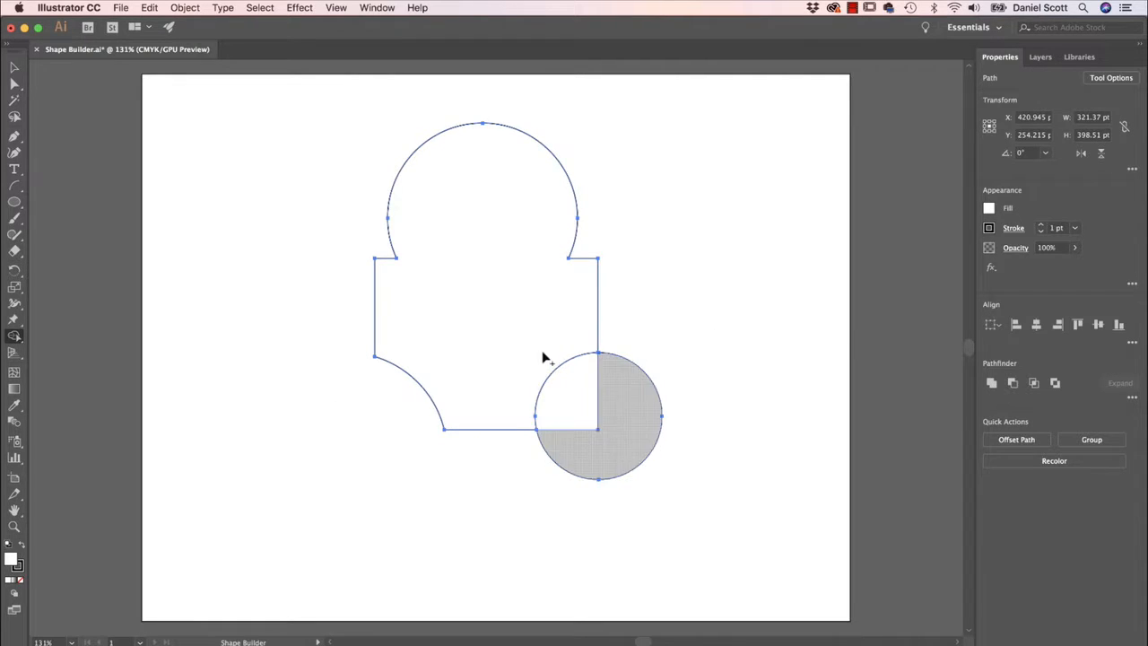
Step: Use Shape Builder to fill the small circle's overlap with the rectangle orange-red and the rest of that circle dark blue
{"action": "left_click", "coordinate": [990, 210]}
{"action": "left_click", "coordinate": [954, 258]}
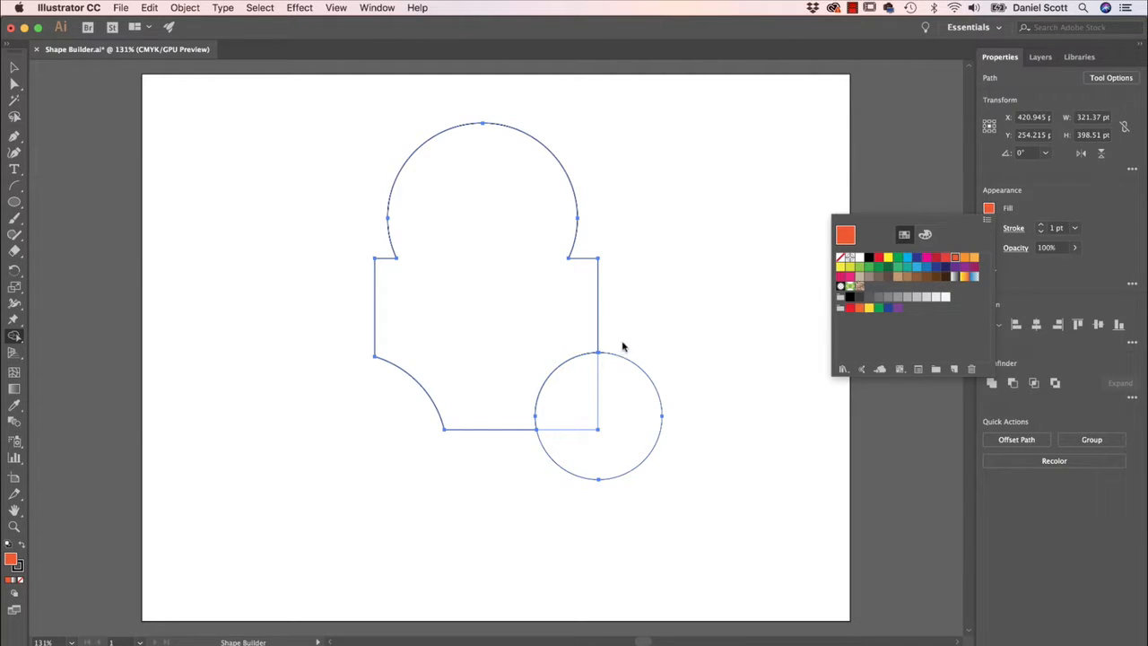
{"action": "left_click", "coordinate": [730, 264]}
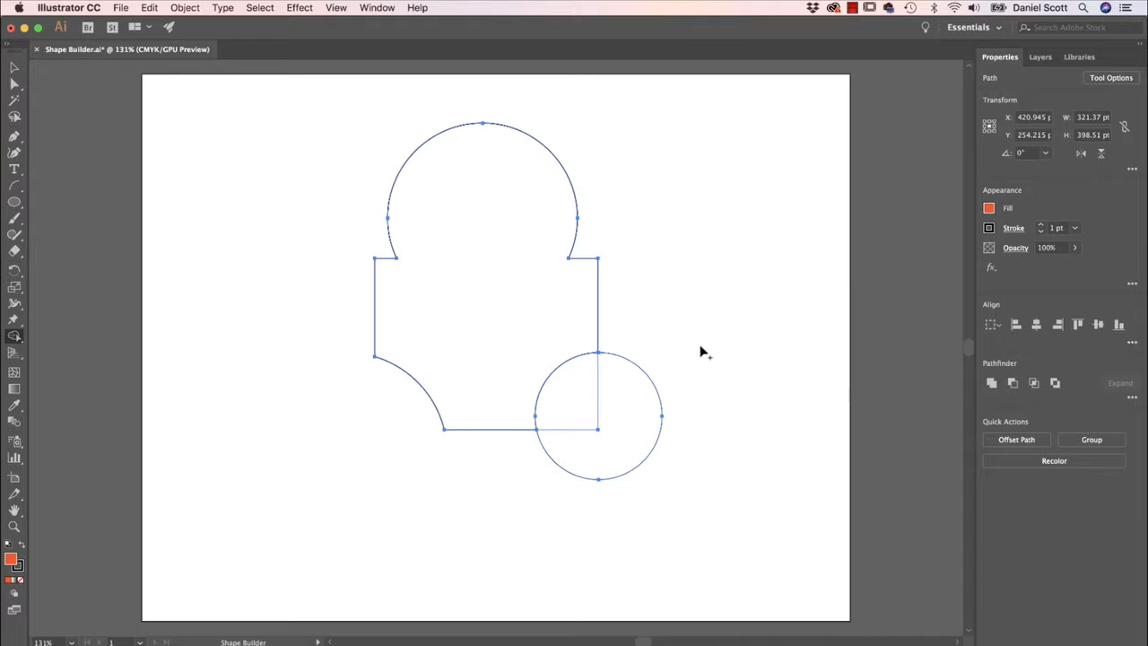
{"action": "left_click", "coordinate": [576, 393]}
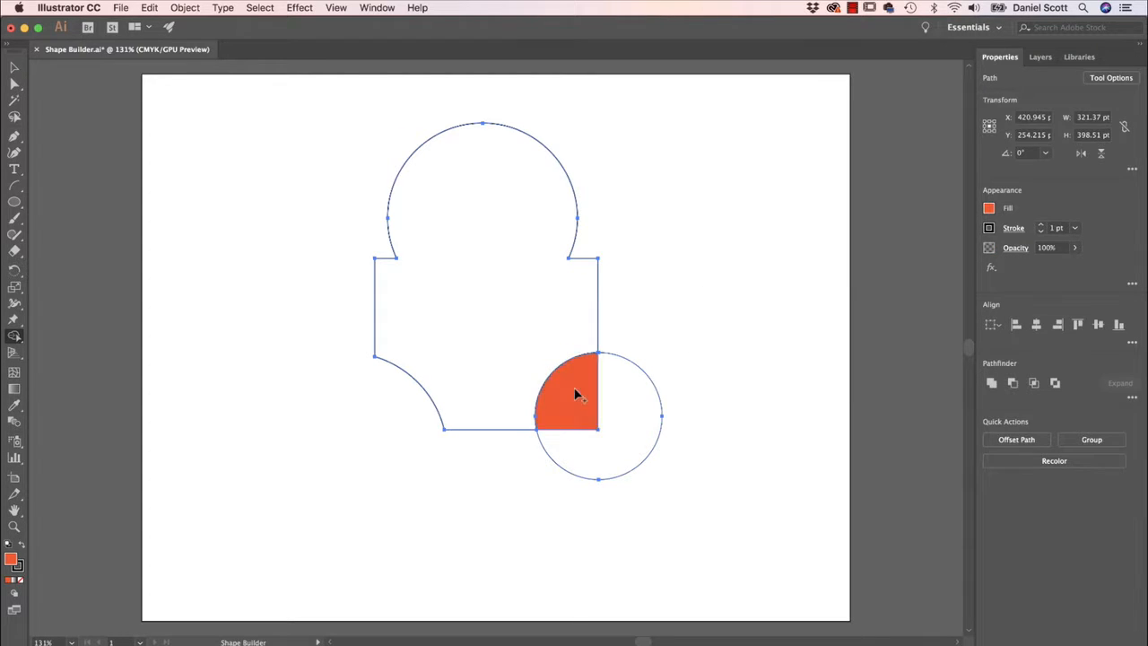
{"action": "left_click", "coordinate": [989, 209]}
{"action": "left_click", "coordinate": [915, 258]}
{"action": "left_click", "coordinate": [638, 421]}
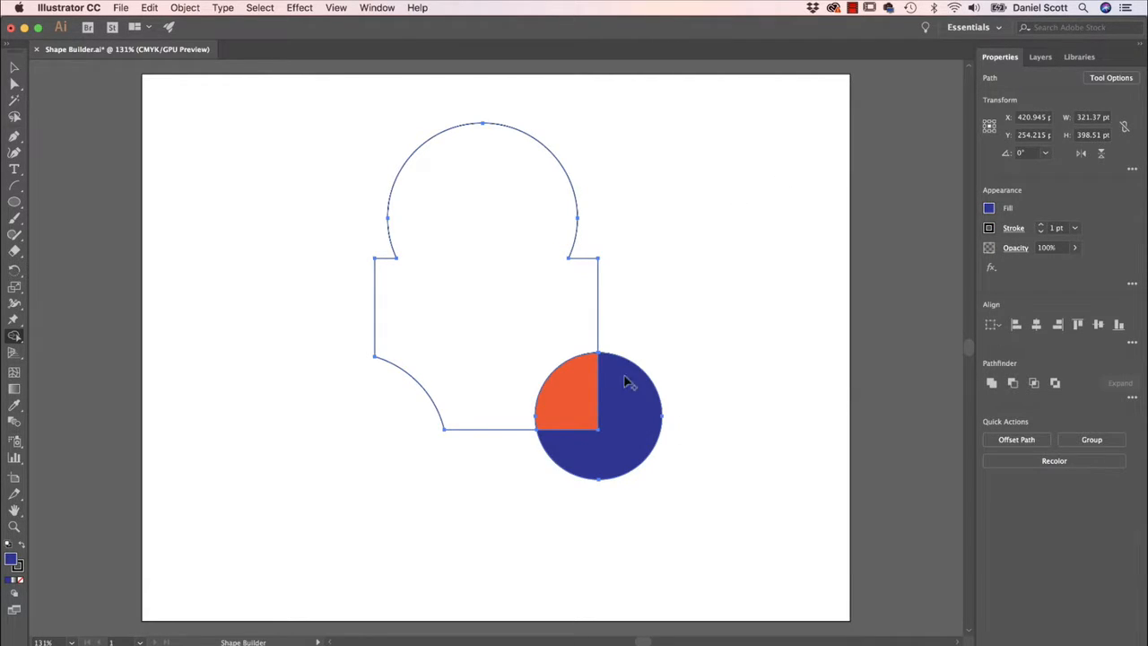
Step: Move the dark blue and orange-red pieces away from the merged shape, down and to its right
{"action": "left_click", "coordinate": [14, 67]}
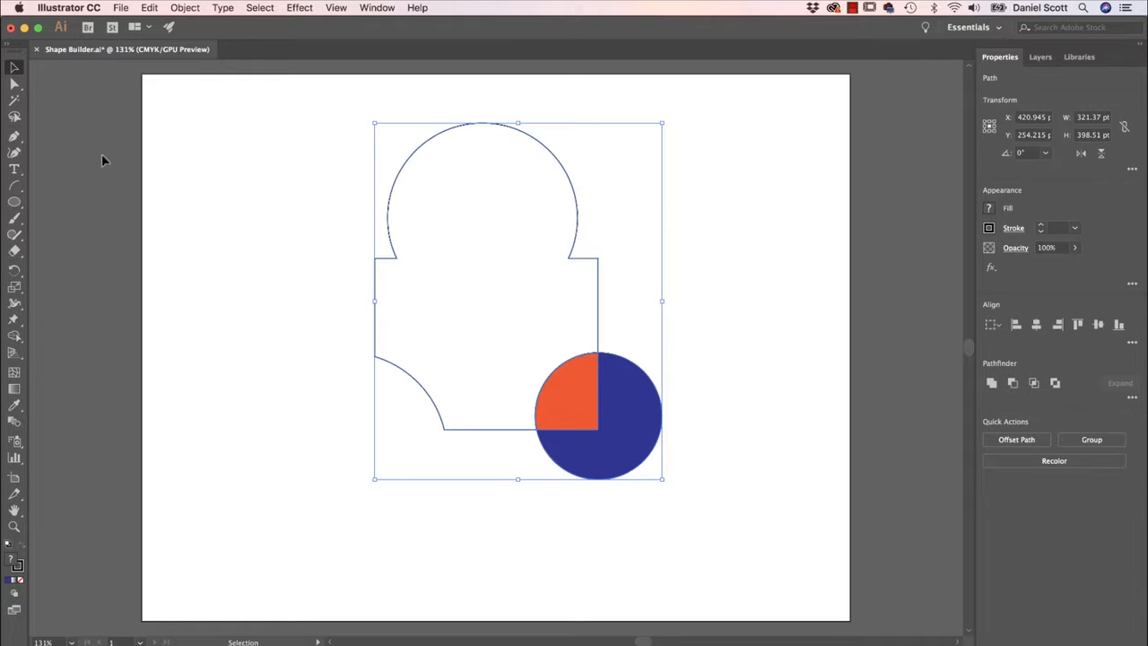
{"action": "left_click", "coordinate": [689, 413]}
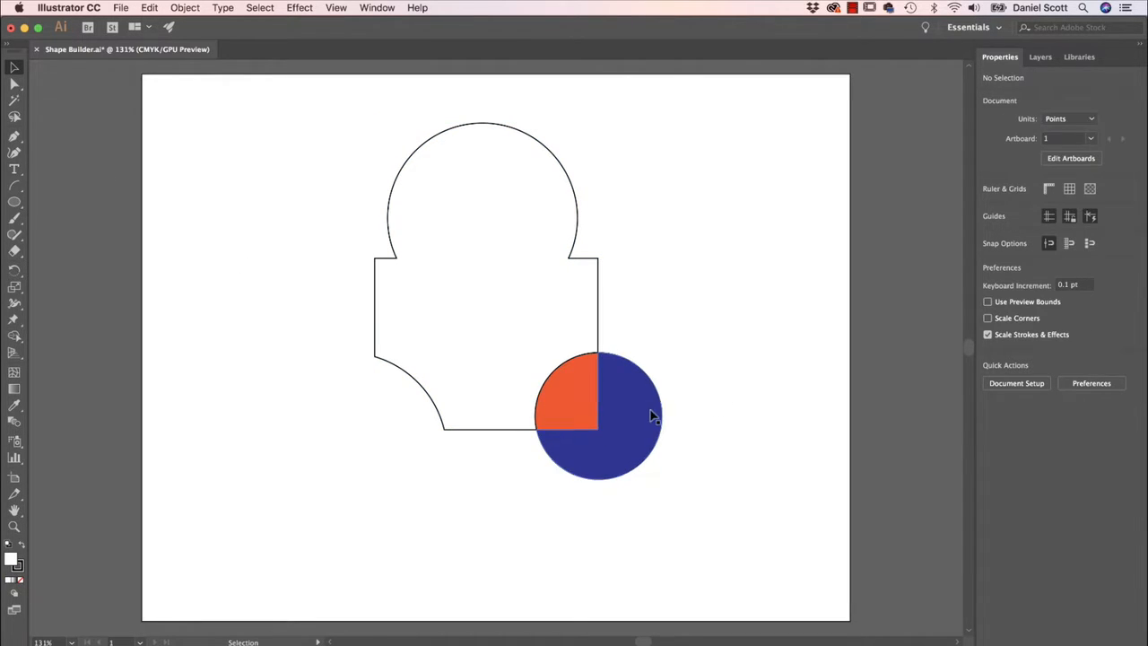
{"action": "left_click_drag", "start_coordinate": [652, 413], "coordinate": [778, 467]}
{"action": "left_click_drag", "start_coordinate": [587, 410], "coordinate": [636, 464]}
{"action": "left_click", "coordinate": [711, 330]}
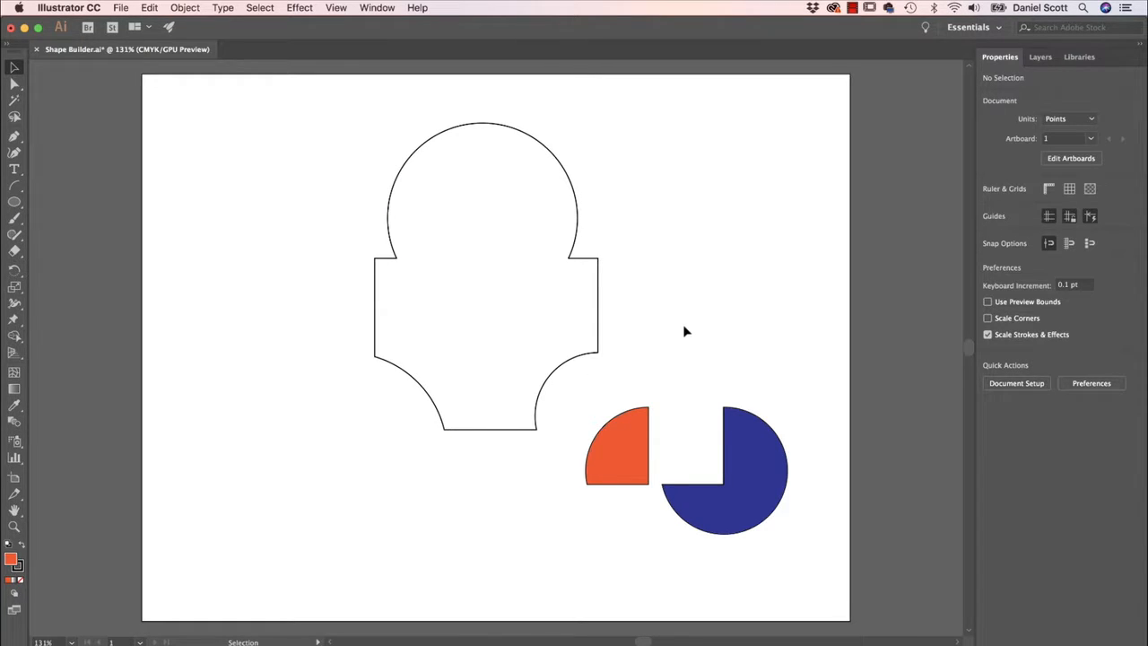
Step: Close the practice drawing and open Shape Builder 2.ai from the Exercise Files folder
{"action": "left_click", "coordinate": [37, 50]}
{"action": "left_click", "coordinate": [580, 365]}
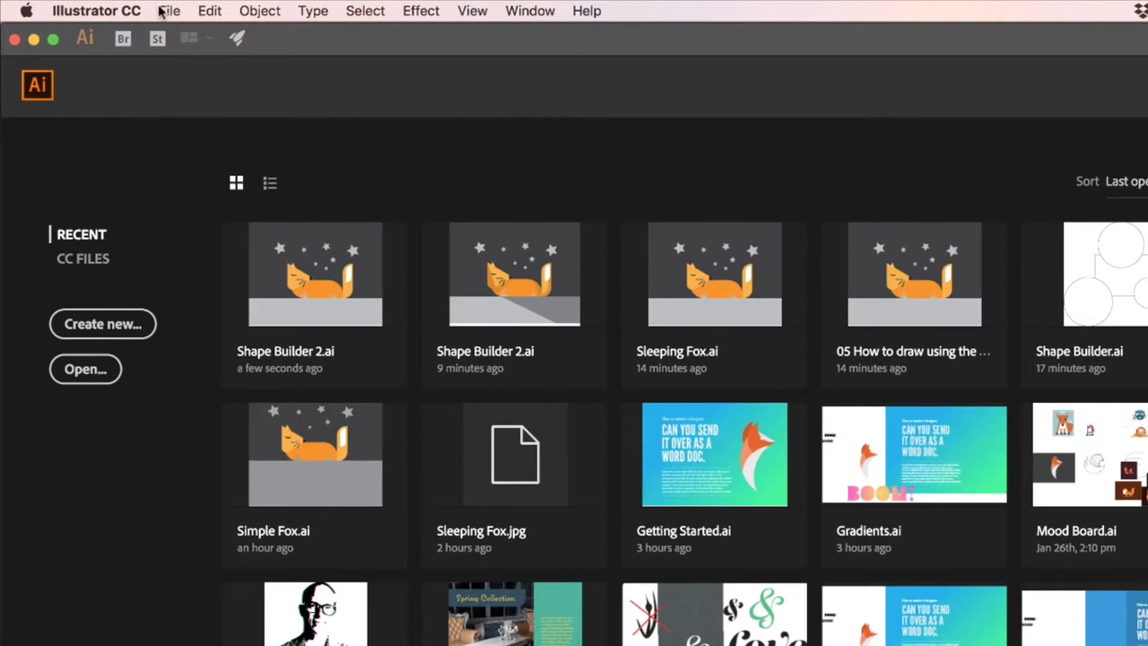
{"action": "left_click", "coordinate": [163, 11]}
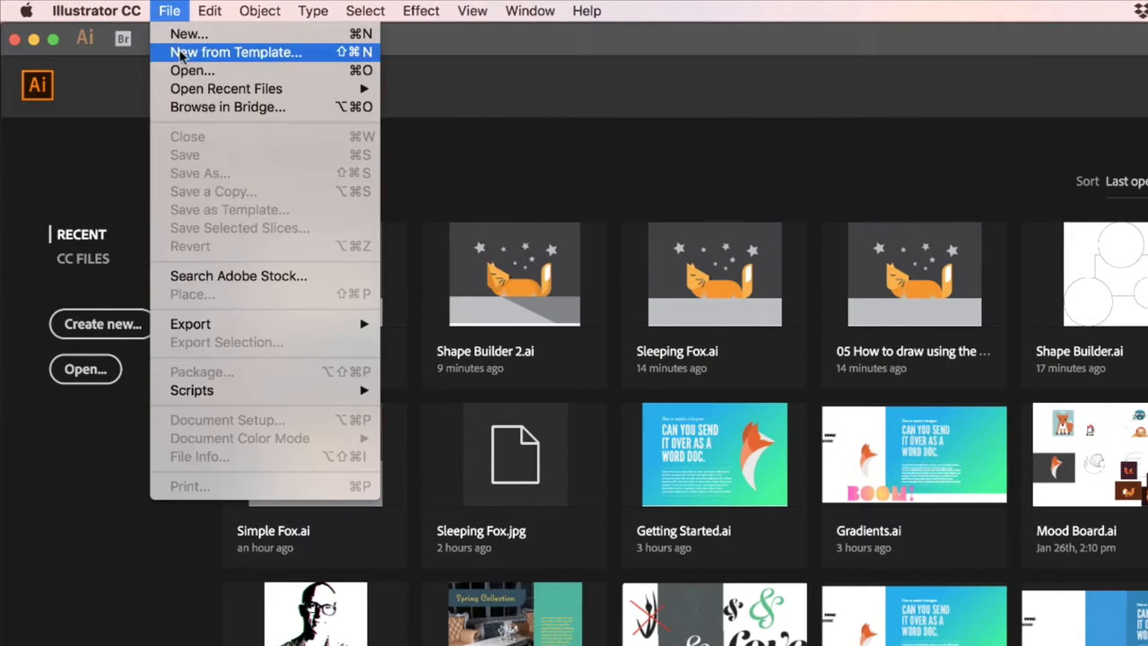
{"action": "left_click", "coordinate": [192, 70]}
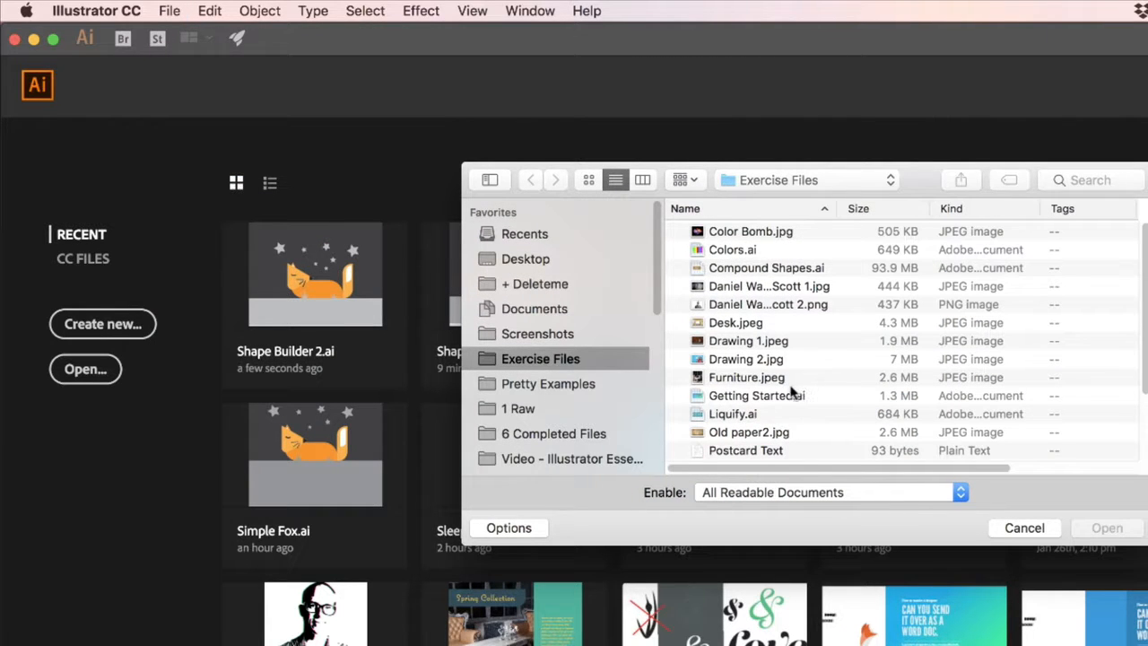
{"action": "scroll", "coordinate": [734, 406], "scroll_direction": "down", "scroll_amount": 3}
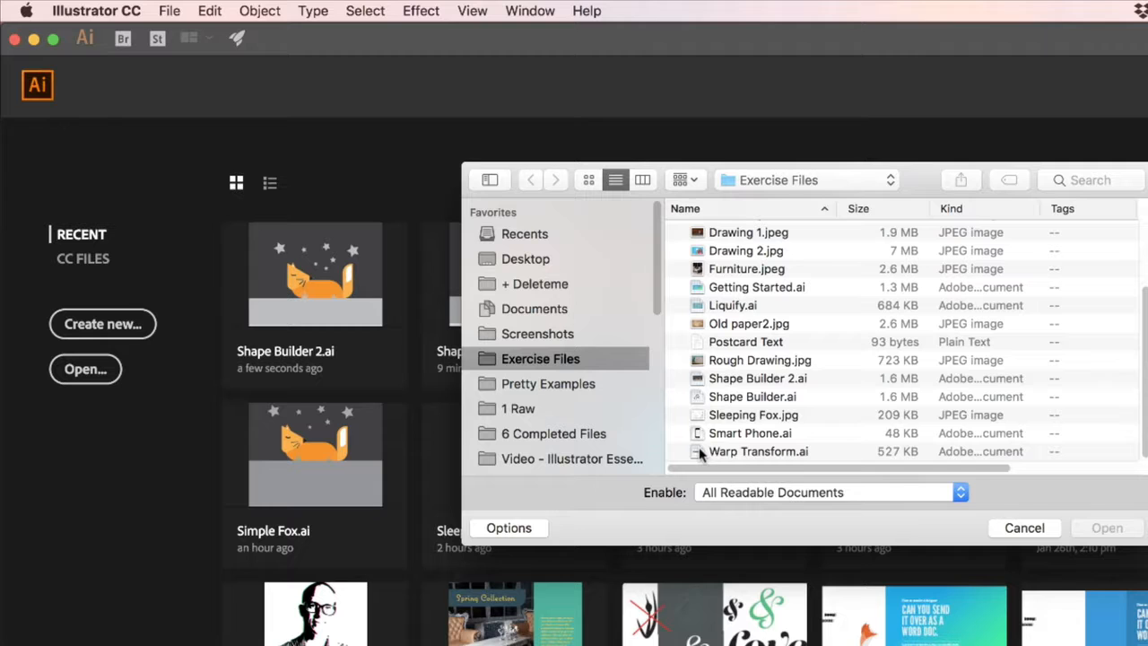
{"action": "left_click", "coordinate": [746, 380]}
{"action": "left_click", "coordinate": [1112, 529]}
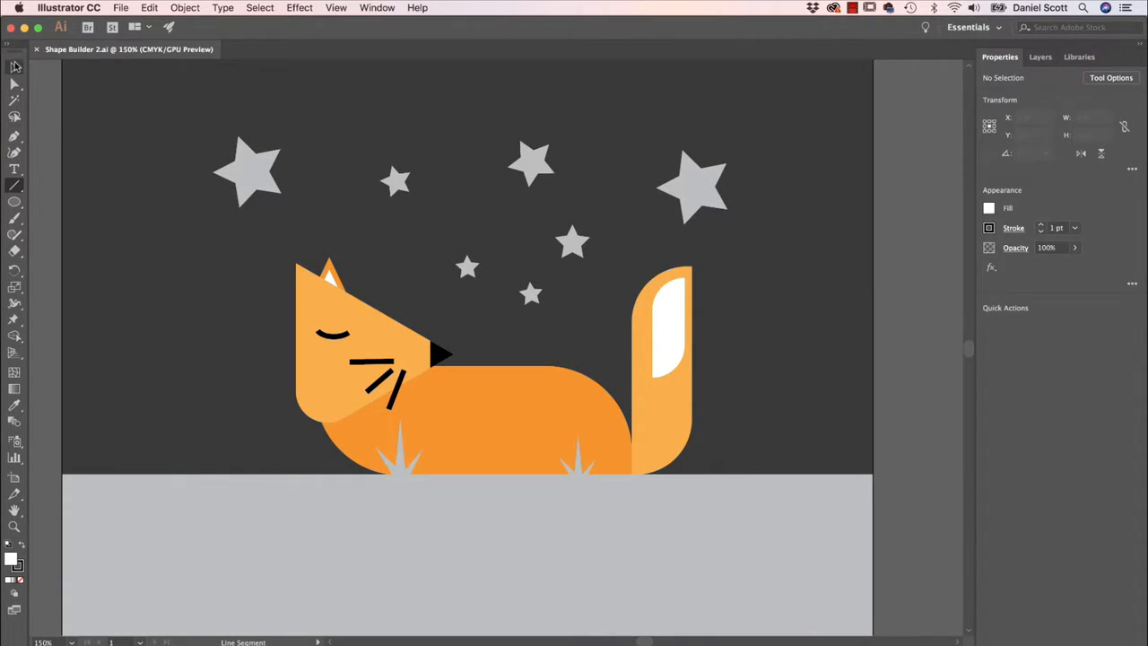
Step: Move the dark background rectangle off the artboard to its right and hide the template sketch layer
{"action": "left_click", "coordinate": [15, 69]}
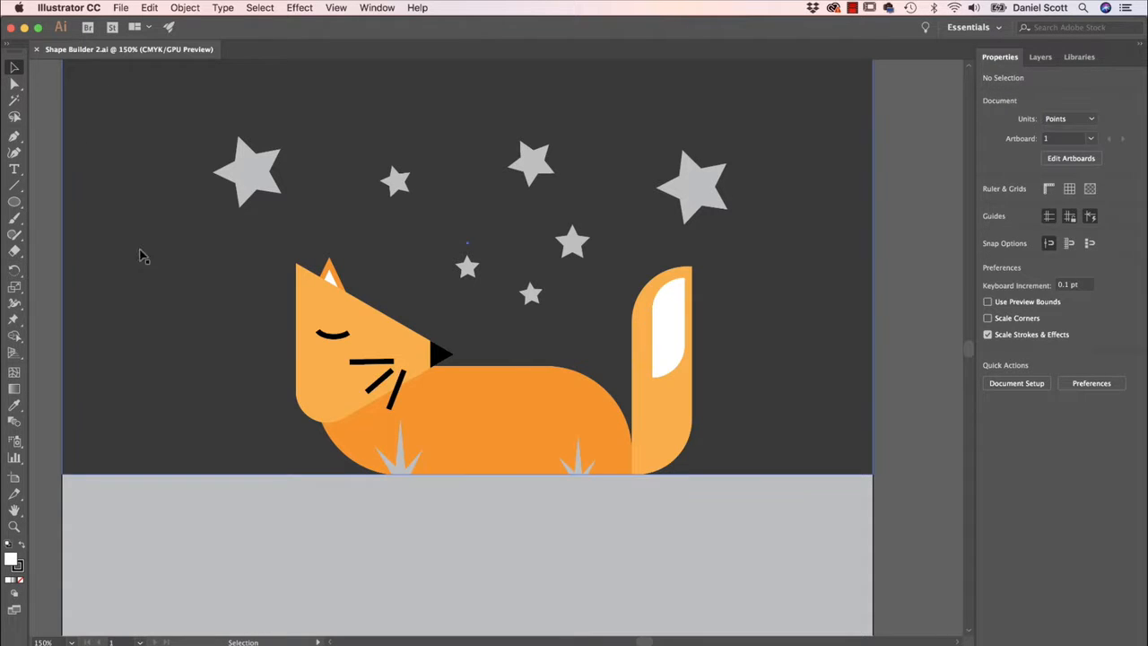
{"action": "left_click", "coordinate": [169, 328]}
{"action": "left_click_drag", "start_coordinate": [134, 306], "coordinate": [952, 306]}
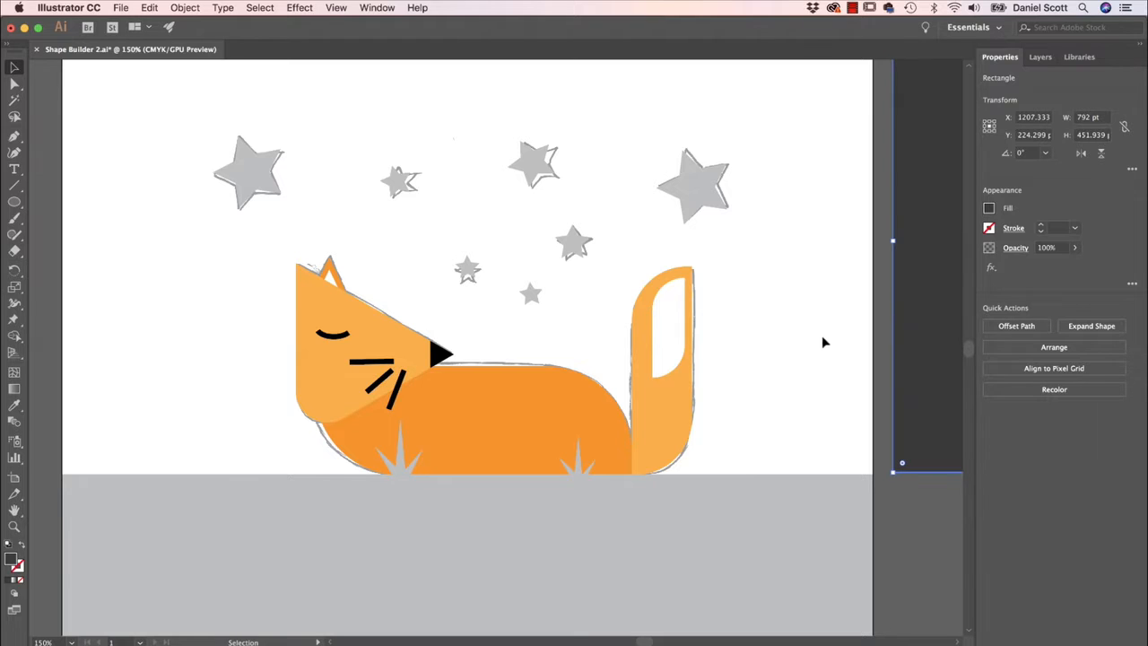
{"action": "left_click", "coordinate": [1040, 57]}
{"action": "left_click", "coordinate": [986, 93]}
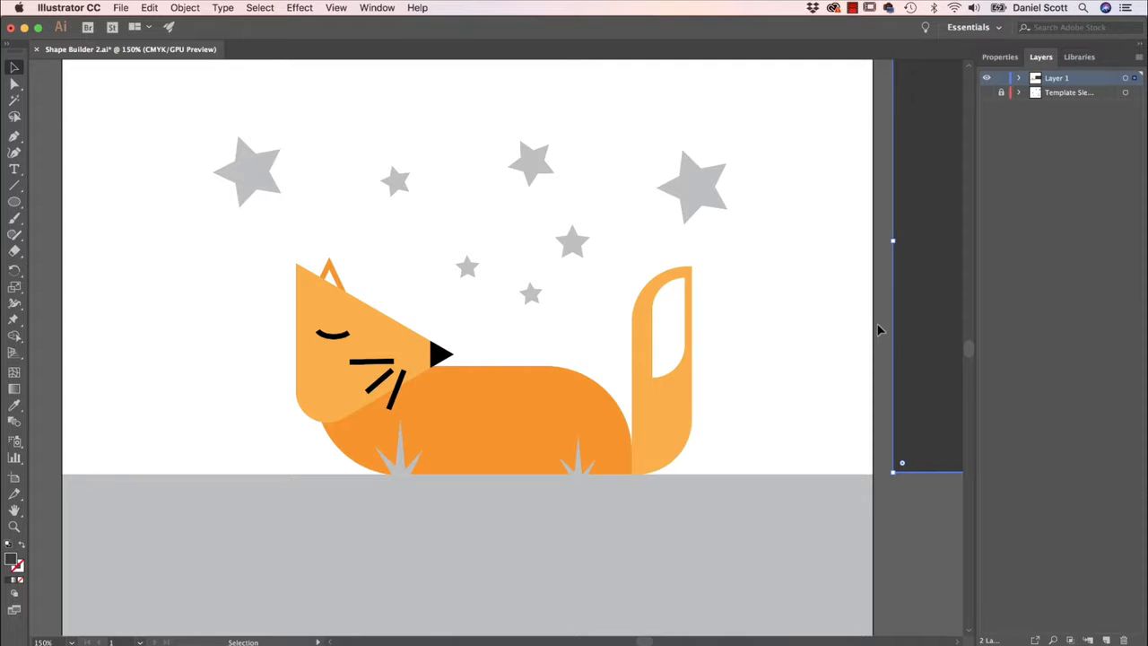
{"action": "left_click", "coordinate": [866, 375]}
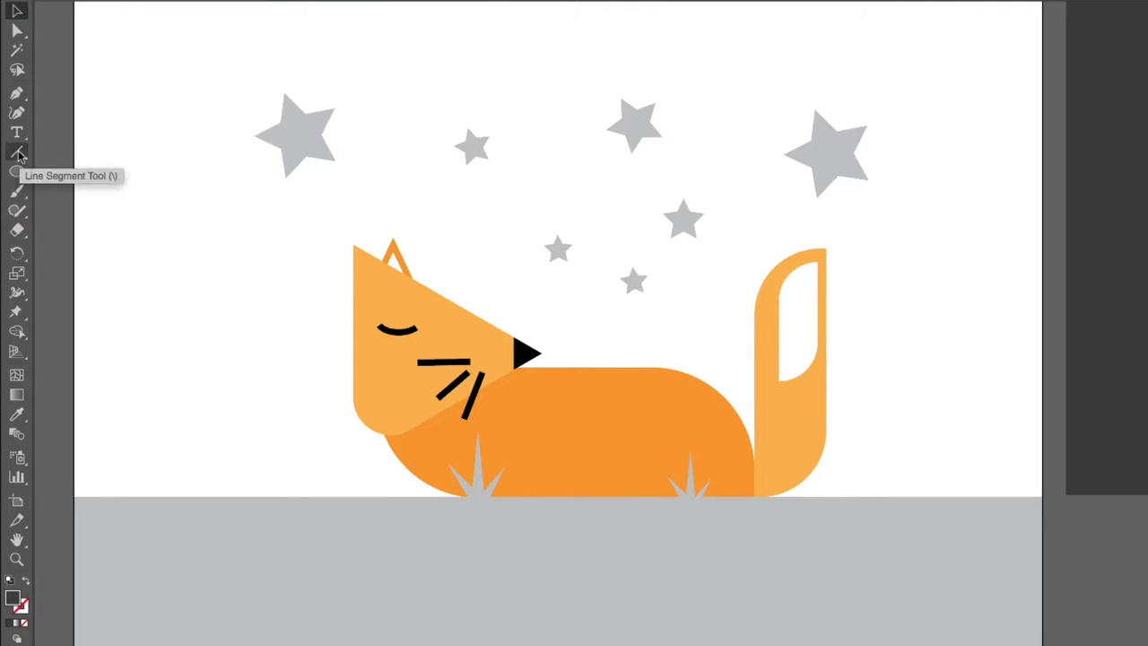
Step: Draw a straight line from the fox head's upper-left corner diagonally down past the chin, and select it together with the head shape
{"action": "left_click", "coordinate": [14, 185]}
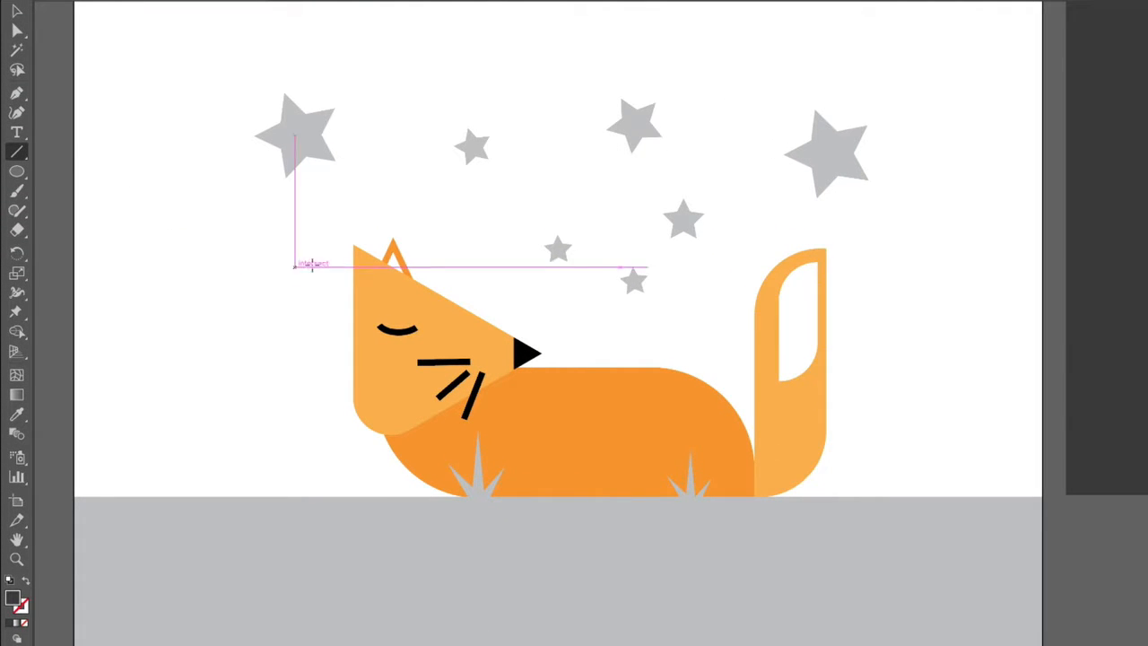
{"action": "left_click_drag", "start_coordinate": [353, 242], "coordinate": [432, 460]}
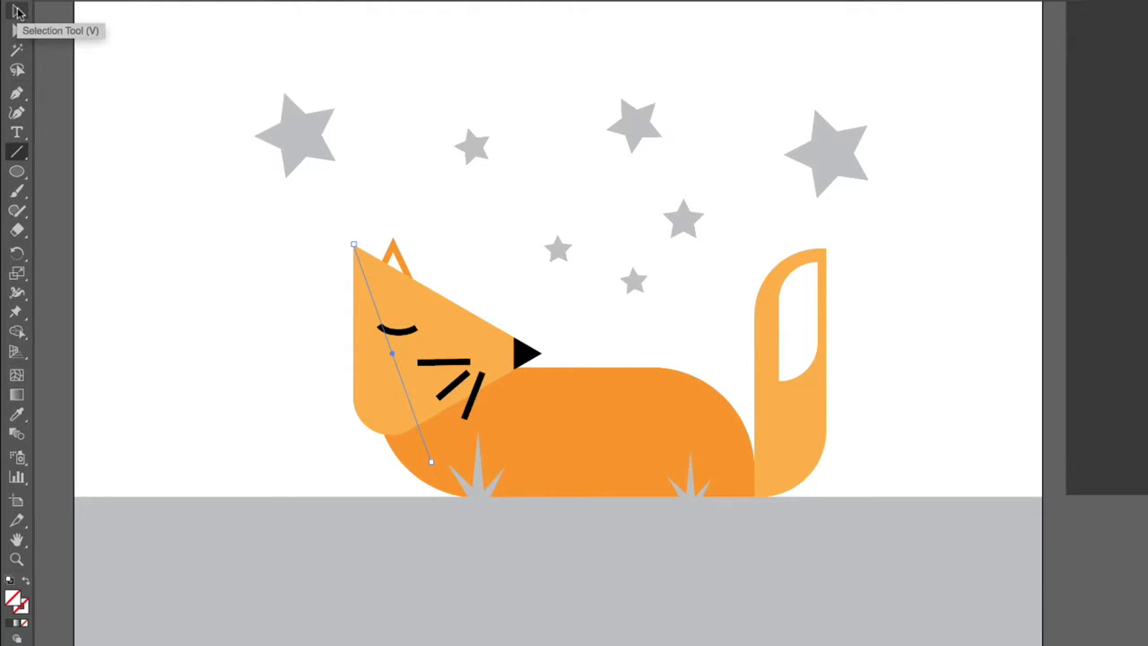
{"action": "left_click", "coordinate": [17, 10]}
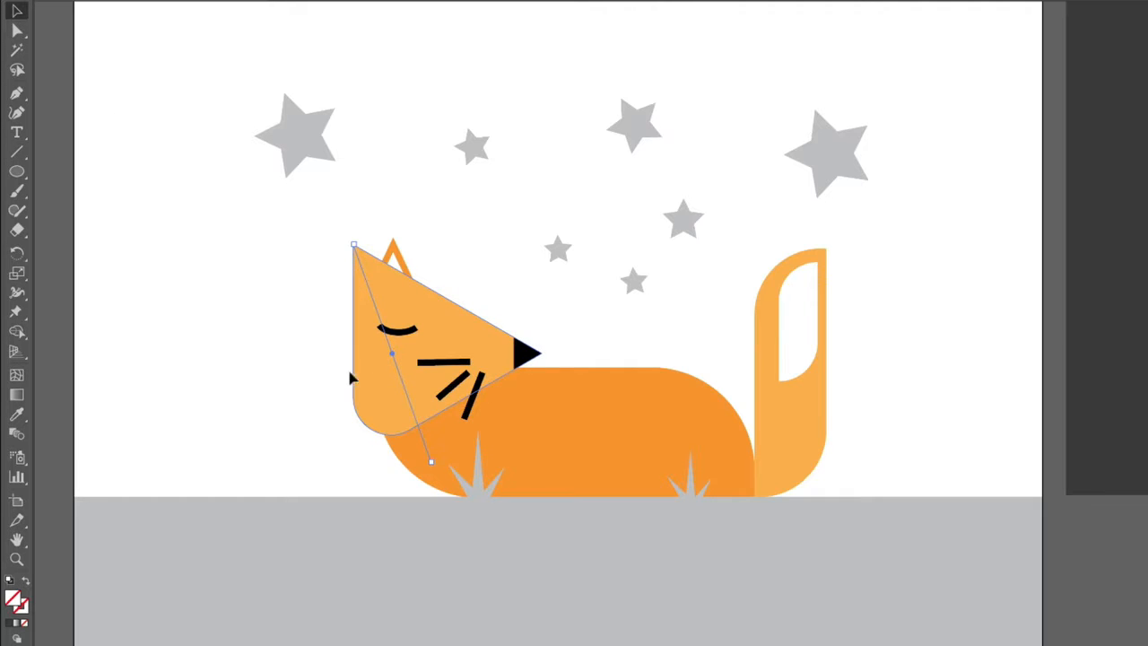
{"action": "left_click", "coordinate": [375, 421], "text": "shift"}
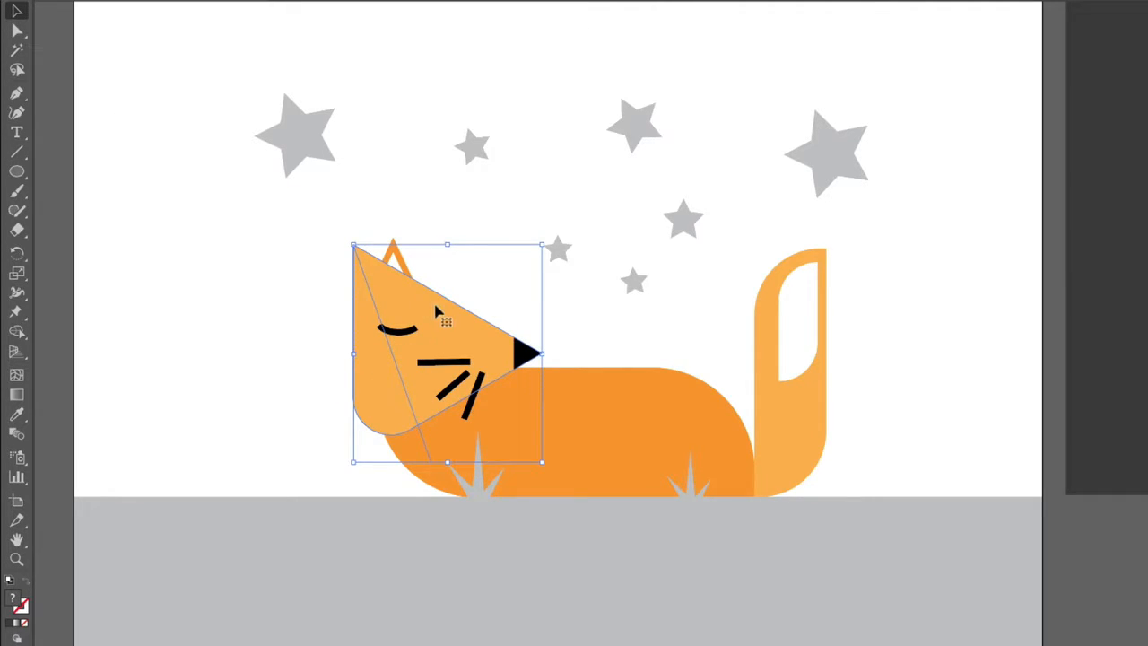
{"action": "left_click_drag", "start_coordinate": [408, 420], "coordinate": [109, 331]}
{"action": "key", "text": "super+z"}
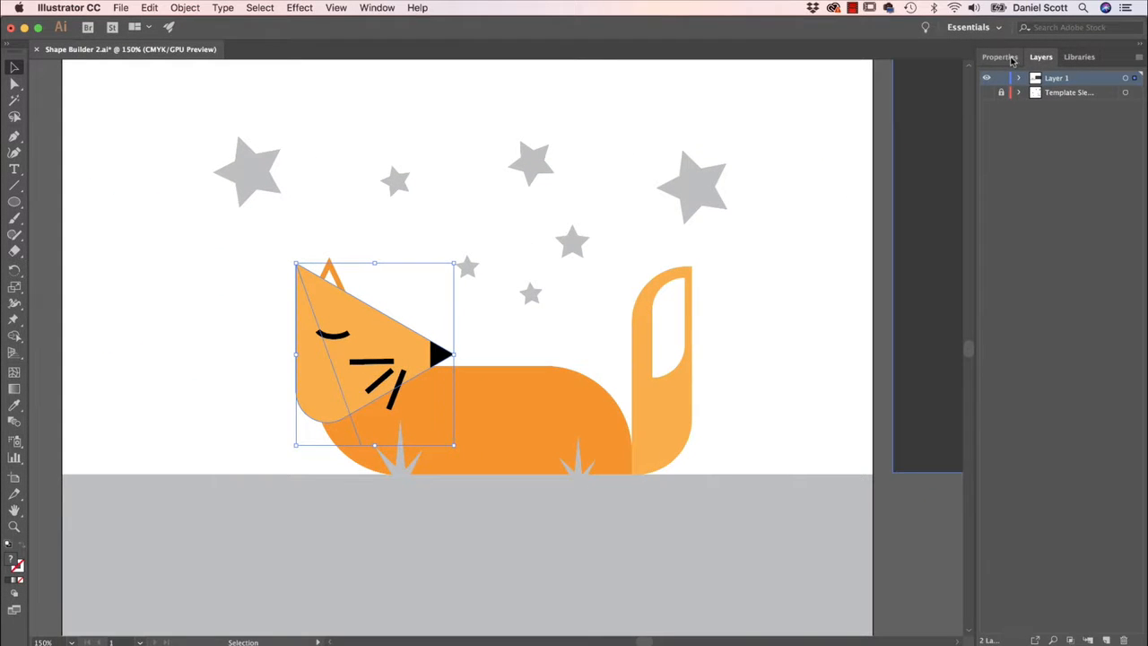
Step: With the Shape Builder tool active, set the fill to the C=0 M=50 Y=100 orange swatch and darken it to K=10
{"action": "left_click", "coordinate": [1000, 57]}
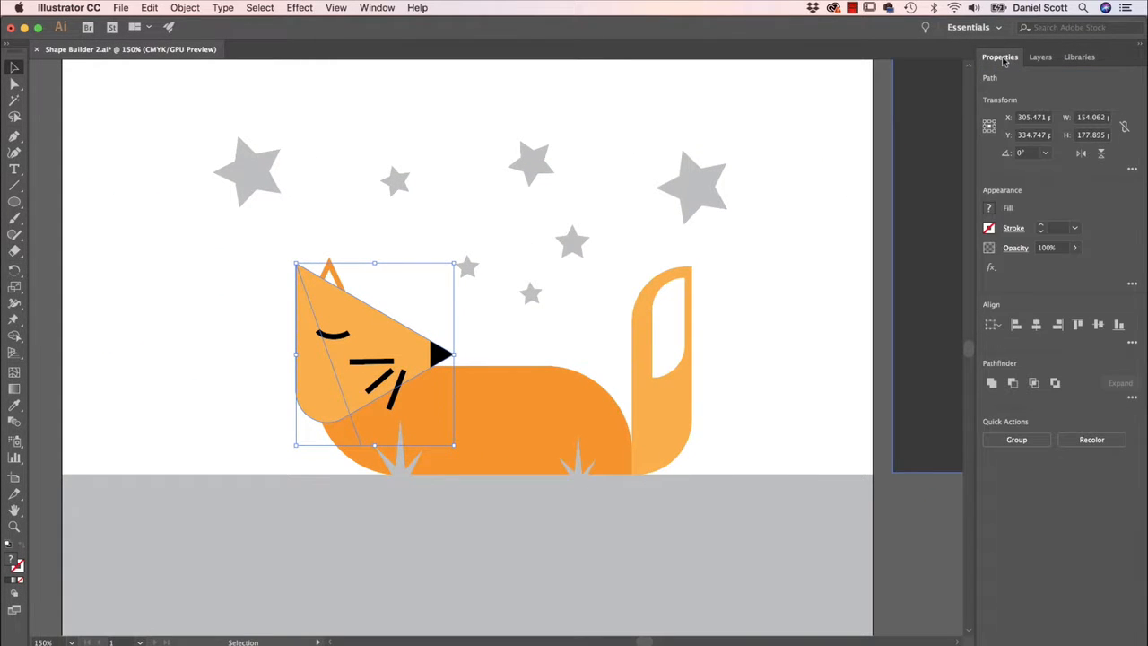
{"action": "left_click", "coordinate": [15, 336]}
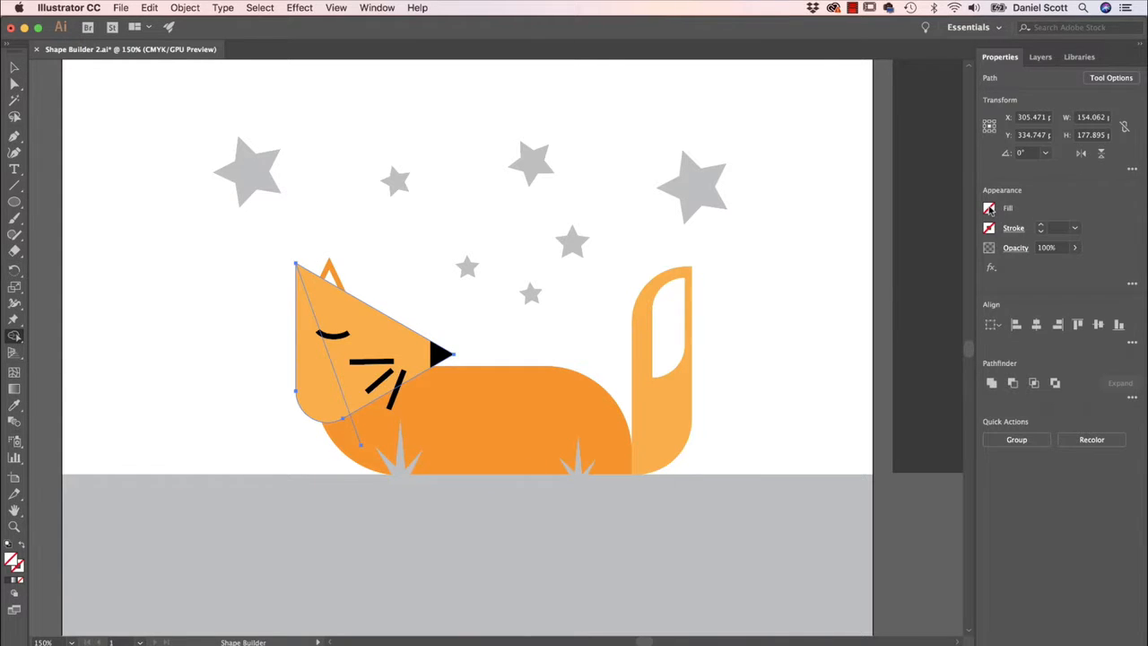
{"action": "left_click", "coordinate": [989, 208]}
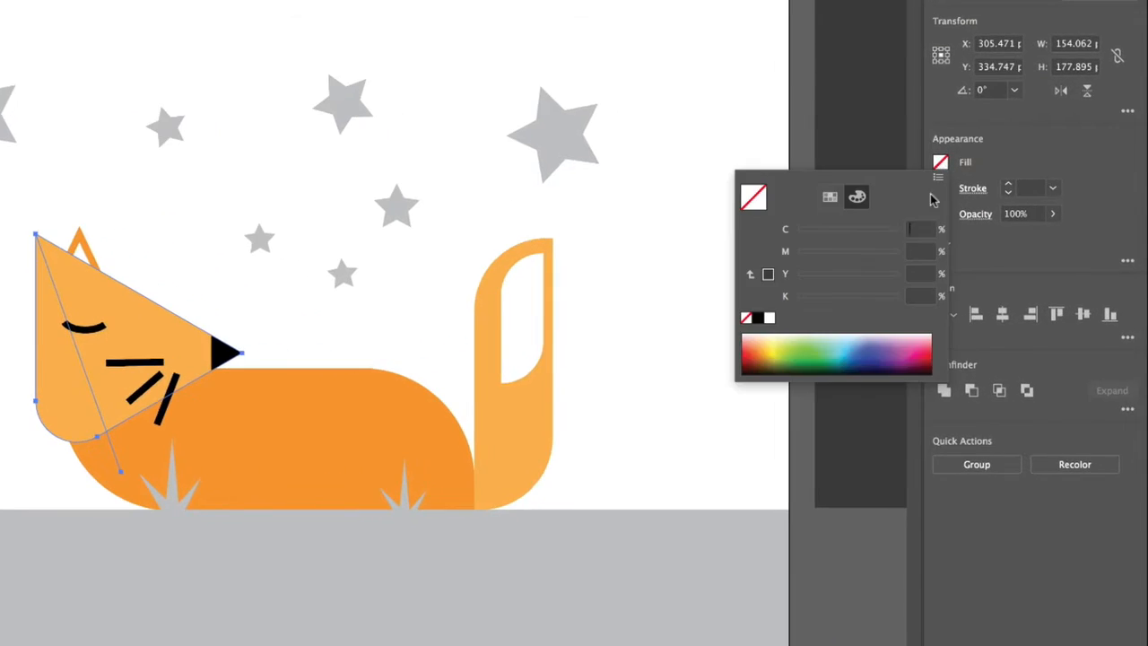
{"action": "left_click", "coordinate": [830, 197]}
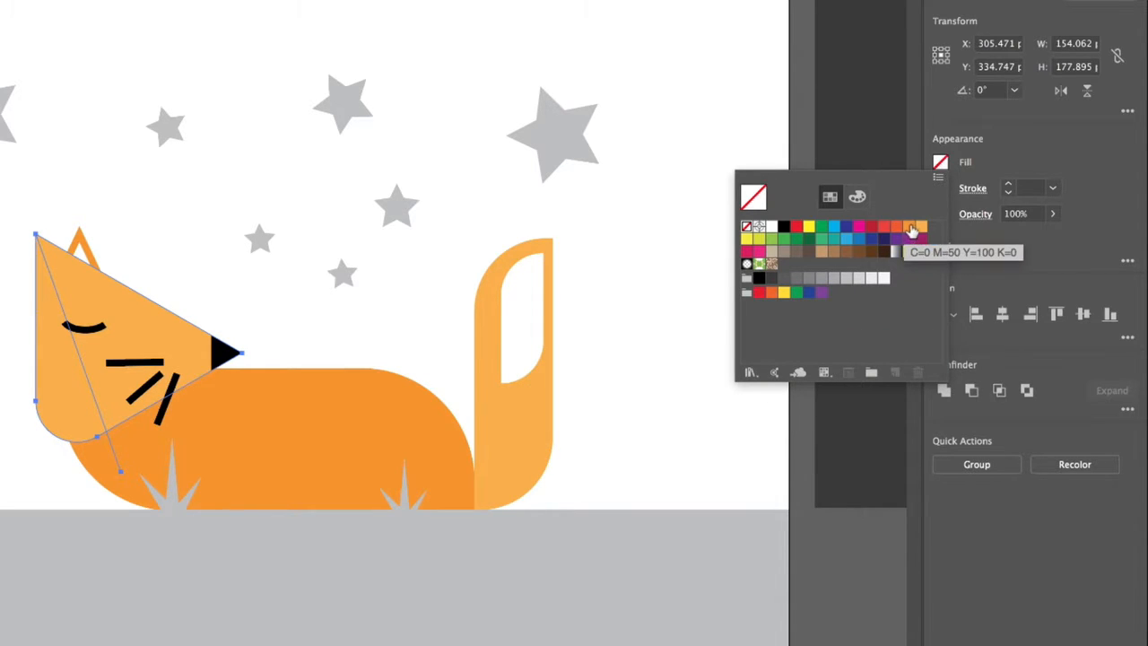
{"action": "left_click", "coordinate": [909, 225]}
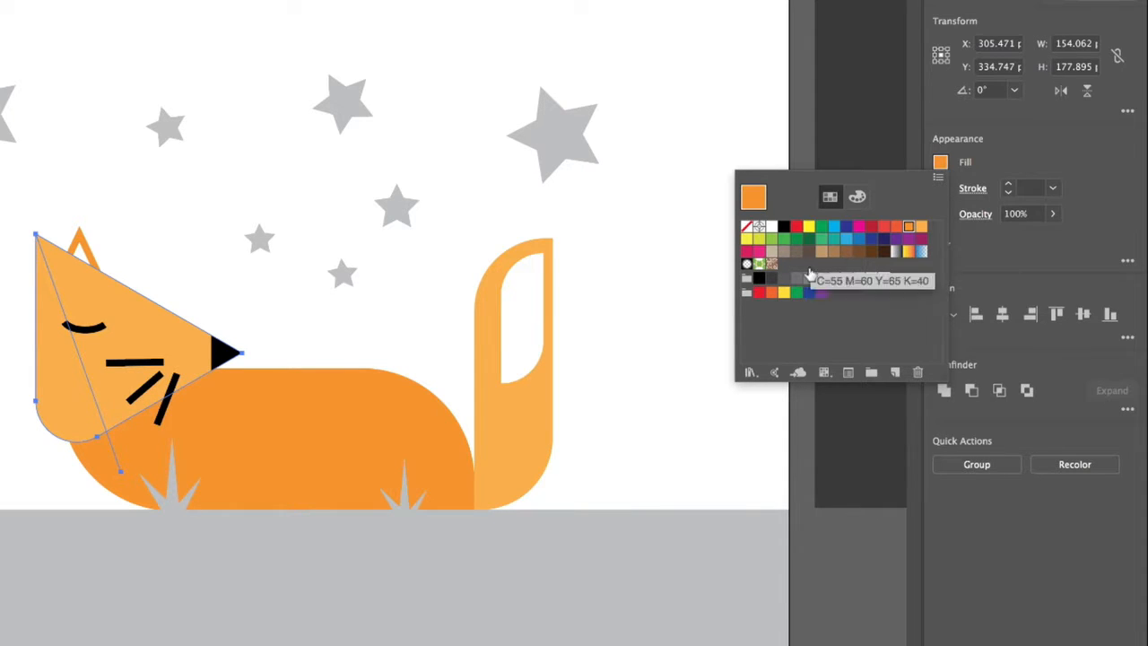
{"action": "left_click", "coordinate": [857, 199]}
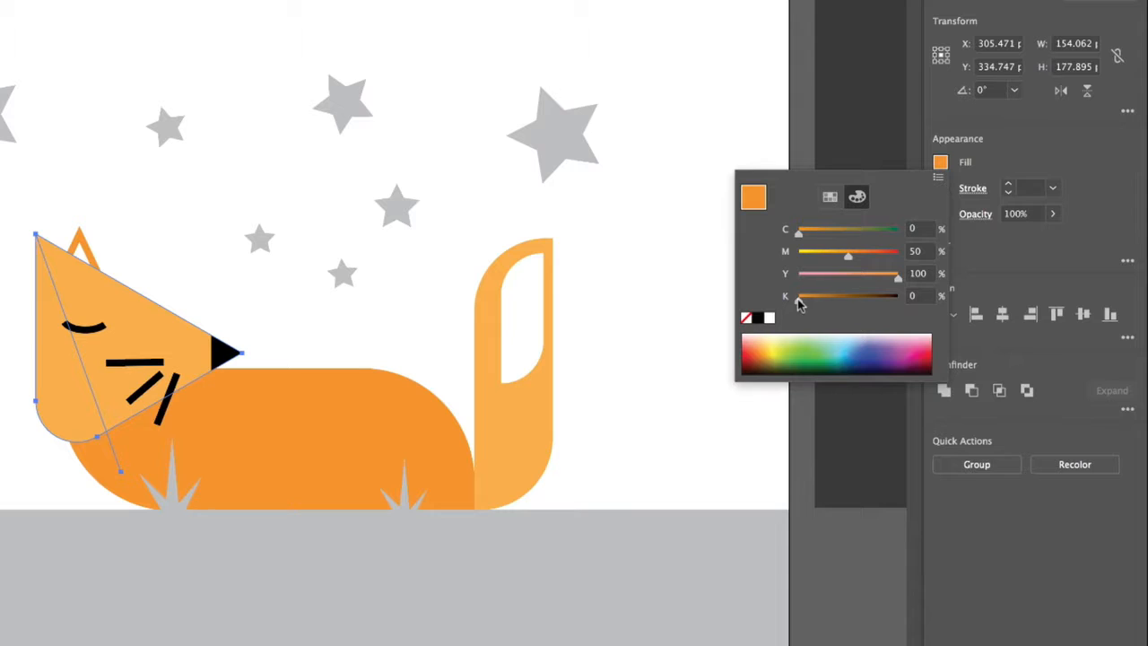
{"action": "left_click_drag", "start_coordinate": [797, 298], "coordinate": [830, 299]}
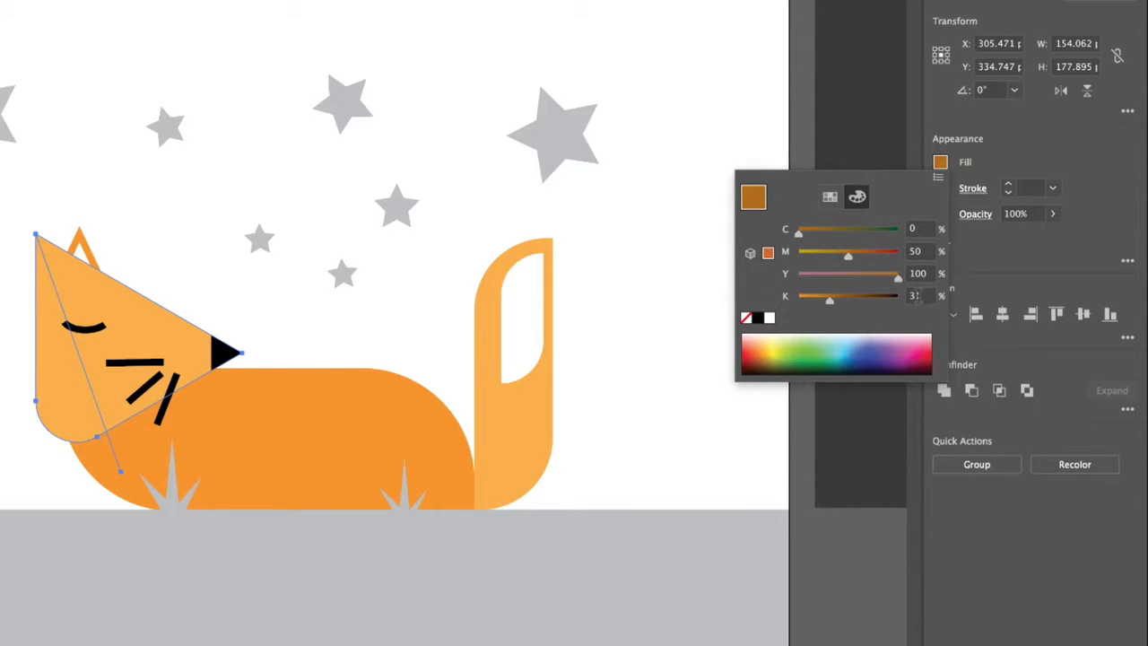
{"action": "left_click", "coordinate": [913, 295]}
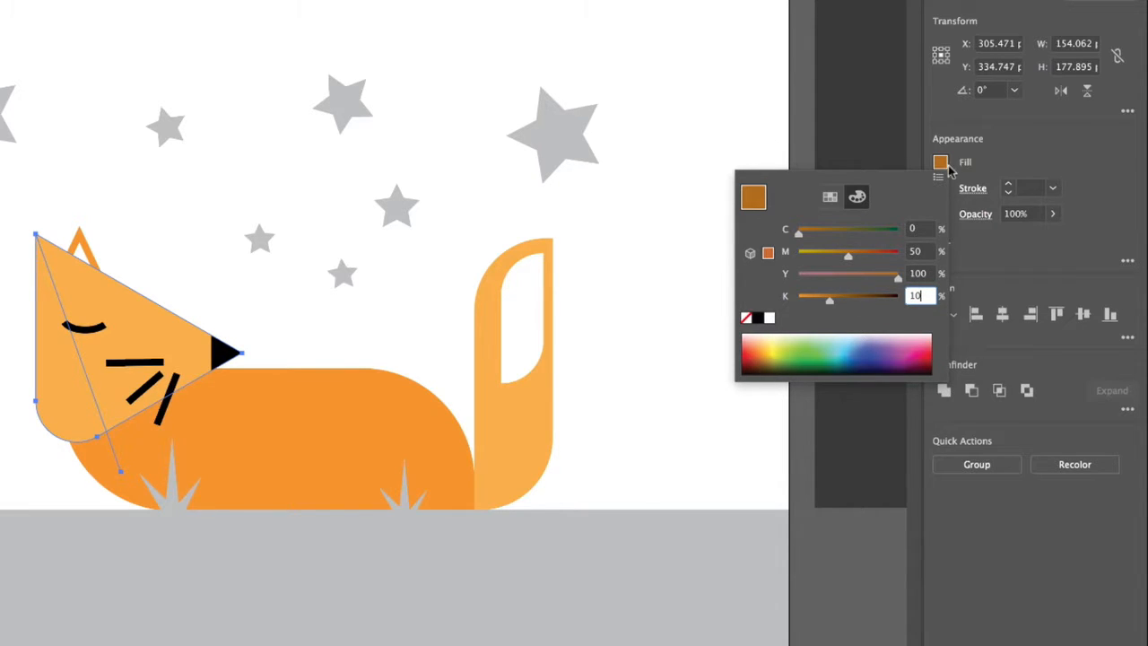
{"action": "left_click", "coordinate": [1055, 143]}
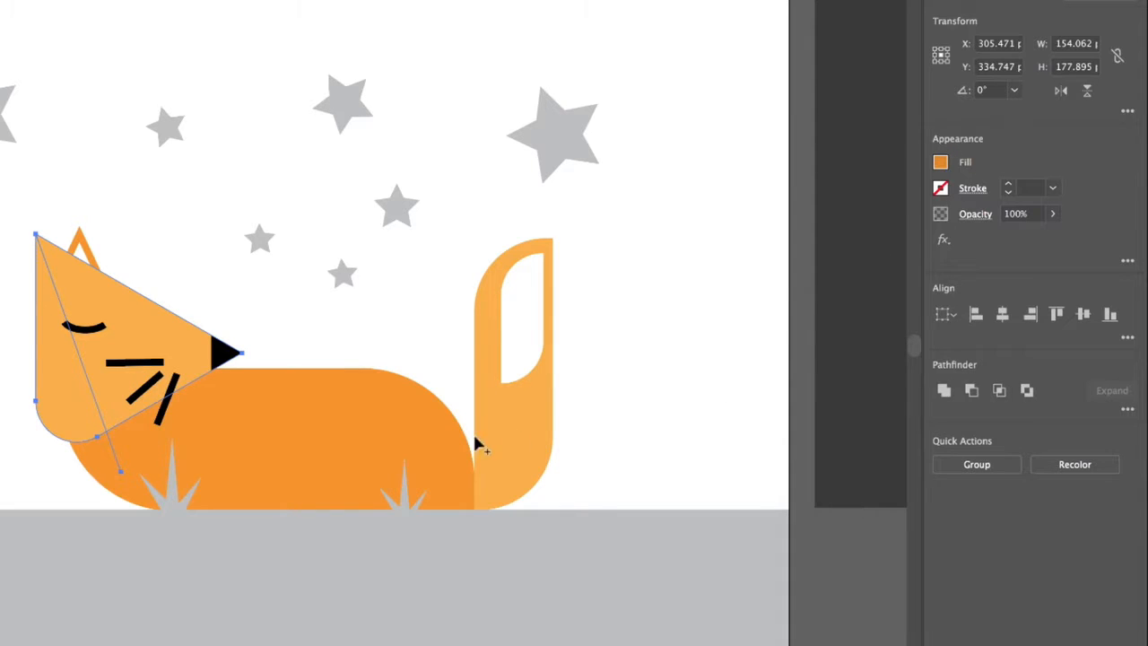
Step: Split off the back section of the fox's head with the darker orange fill, and delete the leftover line stub below the chin
{"action": "left_click", "coordinate": [67, 390]}
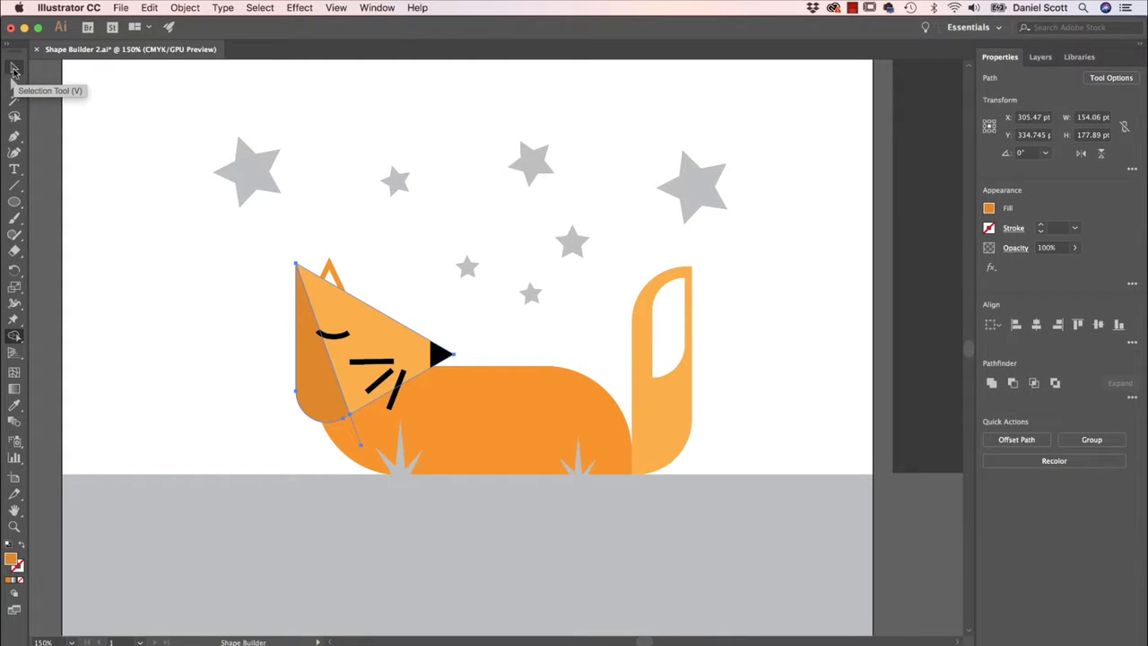
{"action": "left_click", "coordinate": [13, 69]}
{"action": "left_click", "coordinate": [213, 346]}
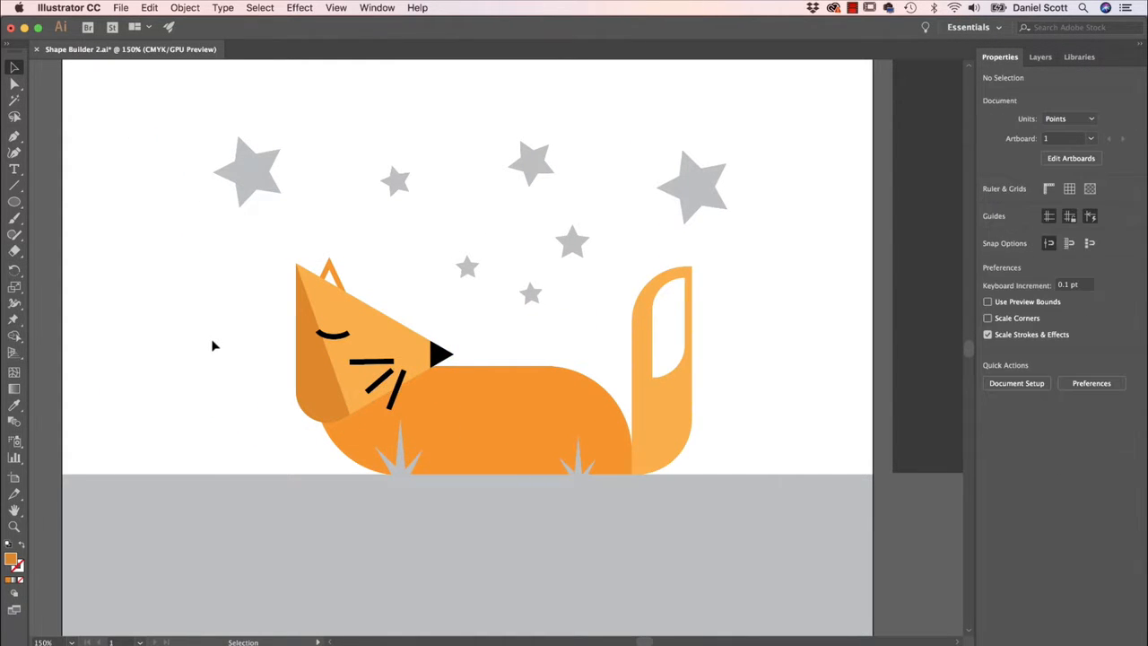
{"action": "left_click", "coordinate": [355, 434]}
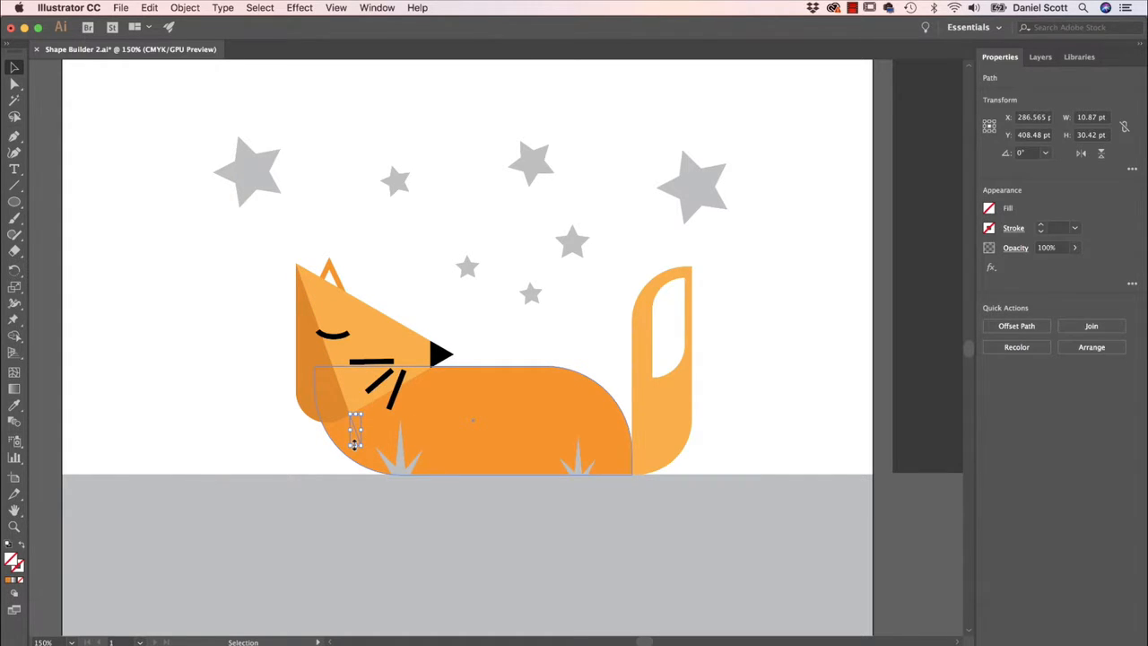
{"action": "key", "text": "Delete"}
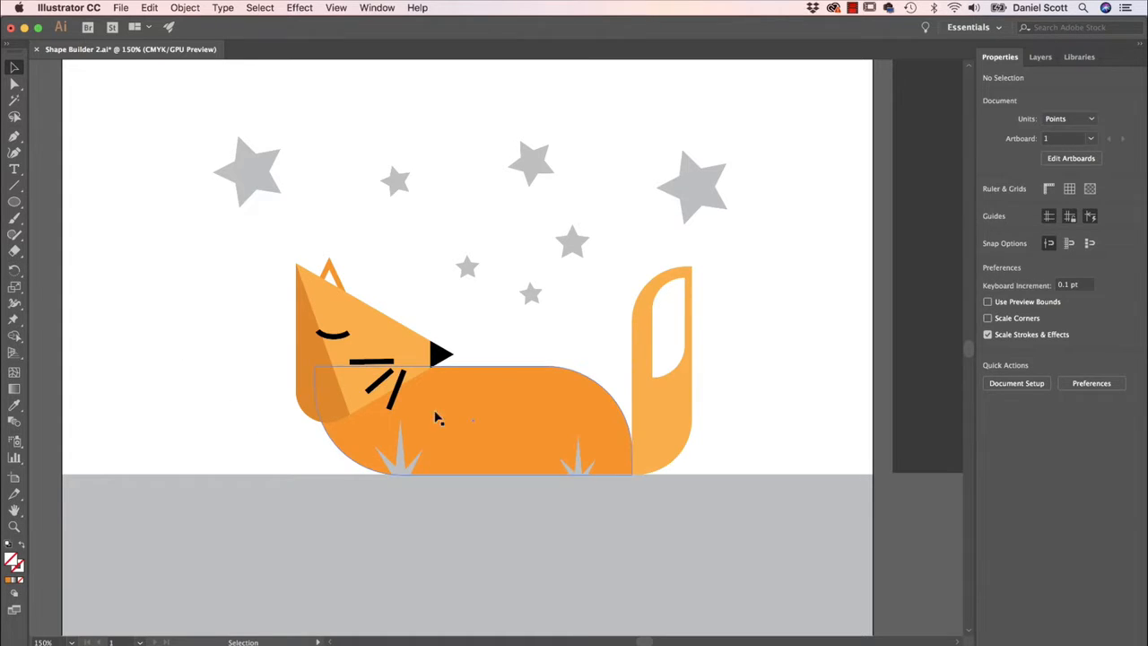
Step: Draw a diagonal line about 178 pt wide and 113 pt high across the front of the fox's body, and select it with the body
{"action": "left_click", "coordinate": [14, 185]}
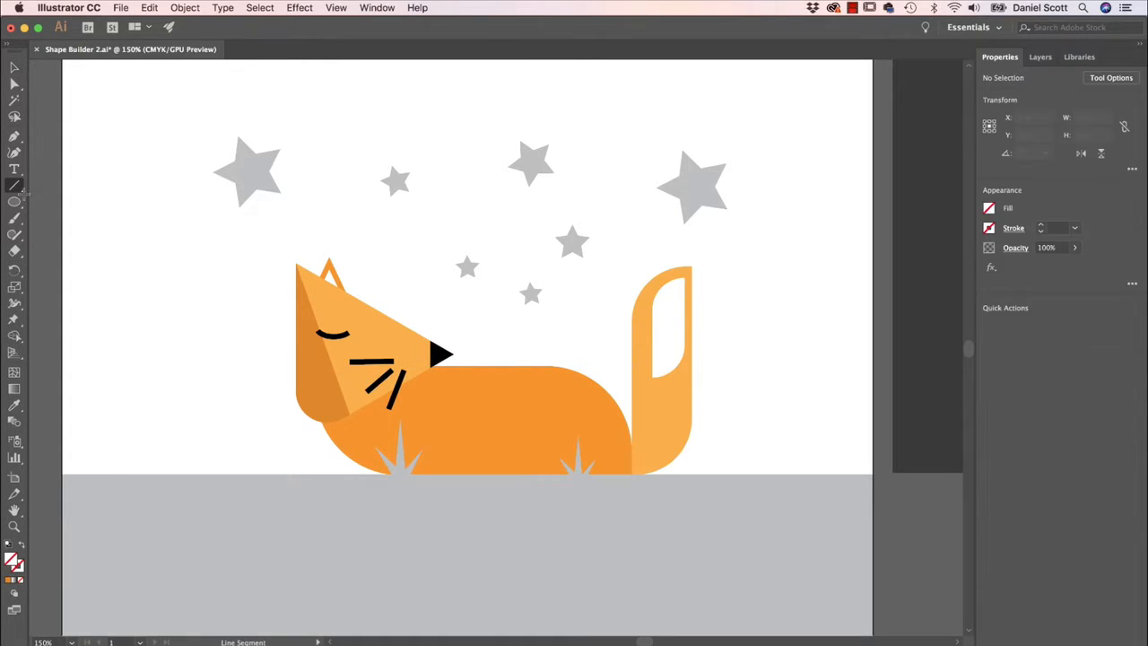
{"action": "left_click_drag", "start_coordinate": [487, 359], "coordinate": [306, 471]}
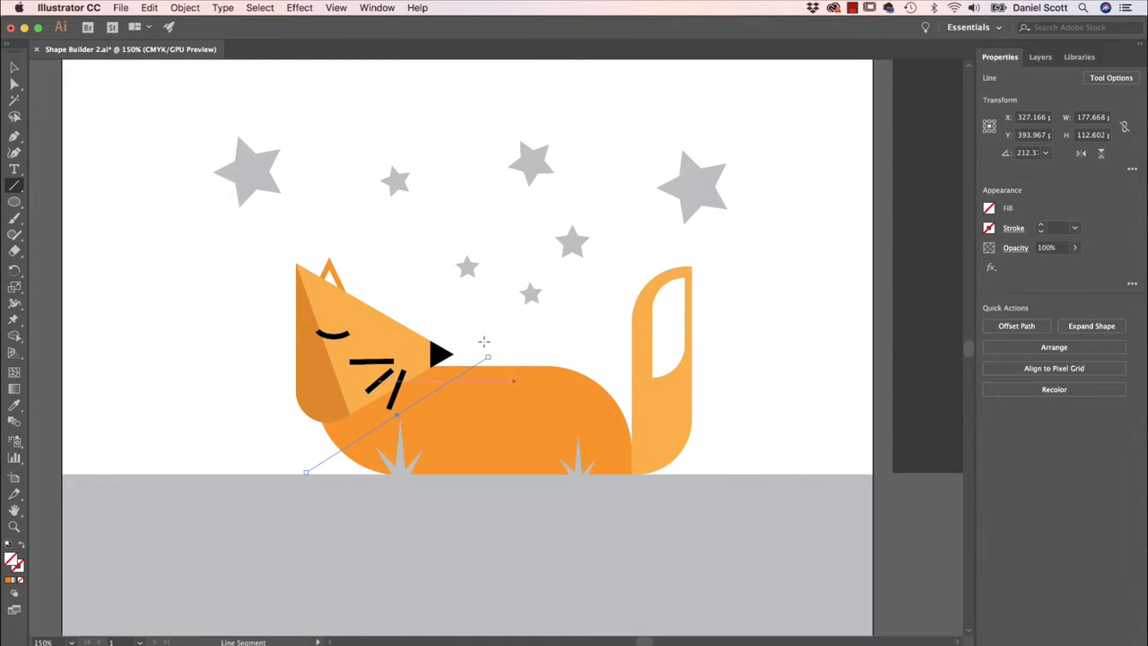
{"action": "left_click", "coordinate": [14, 67]}
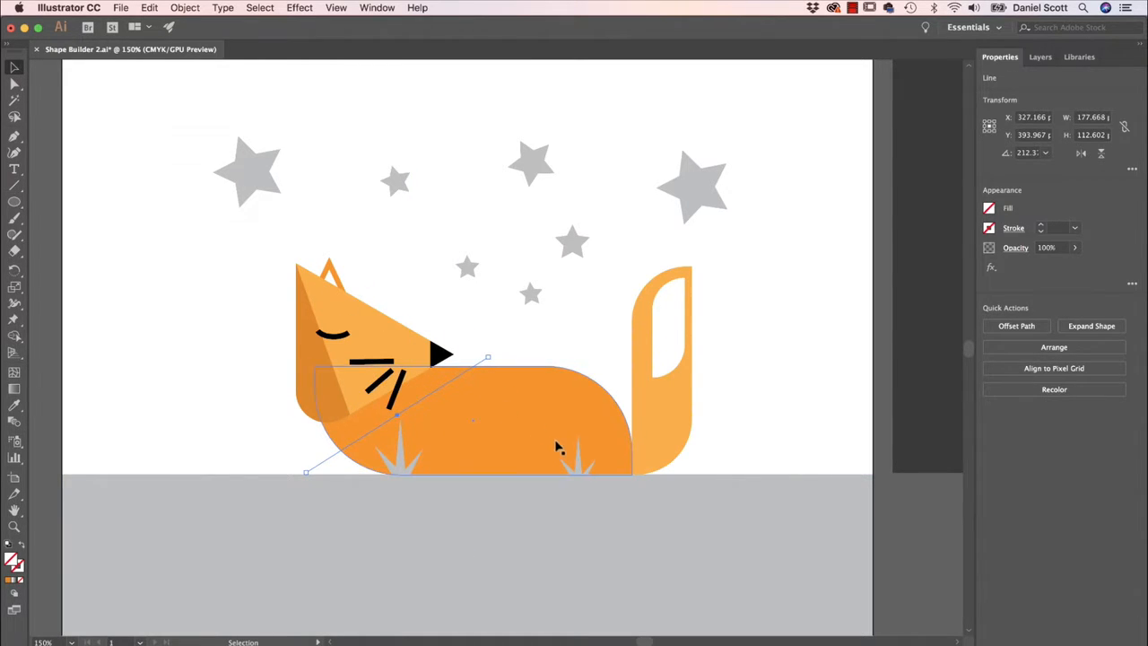
{"action": "left_click", "coordinate": [493, 419], "text": "shift"}
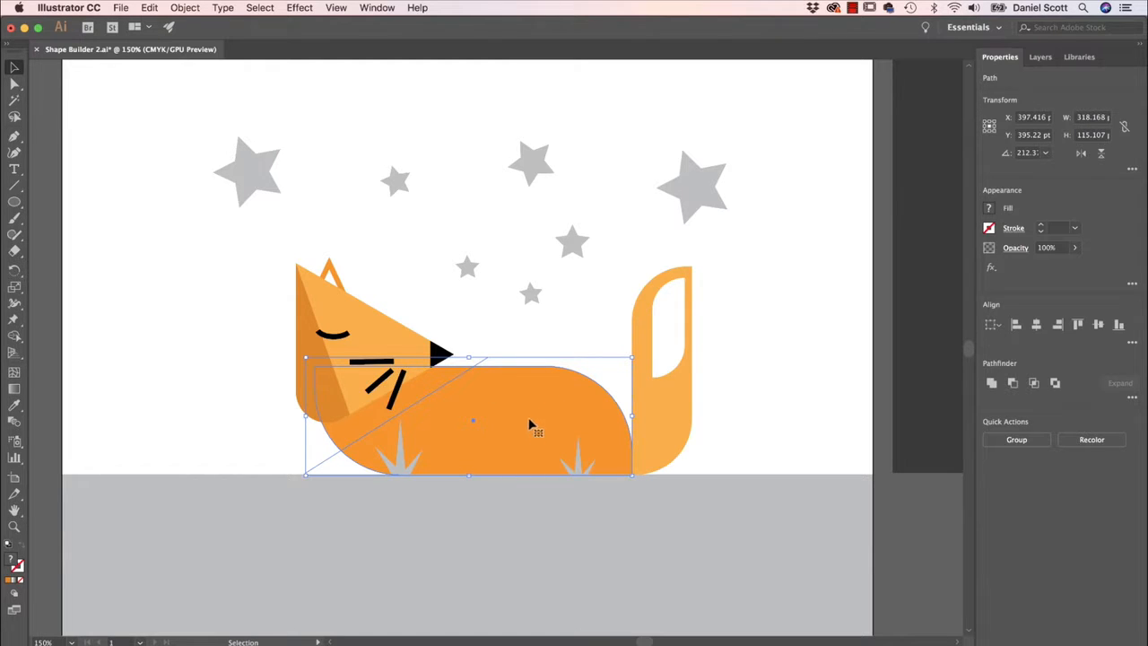
Step: Use Shape Builder with the same darker orange (C=0 M=50 Y=100 K=10) to split off the front section of the body, and deselect everything
{"action": "left_click", "coordinate": [991, 210]}
{"action": "left_click", "coordinate": [14, 335]}
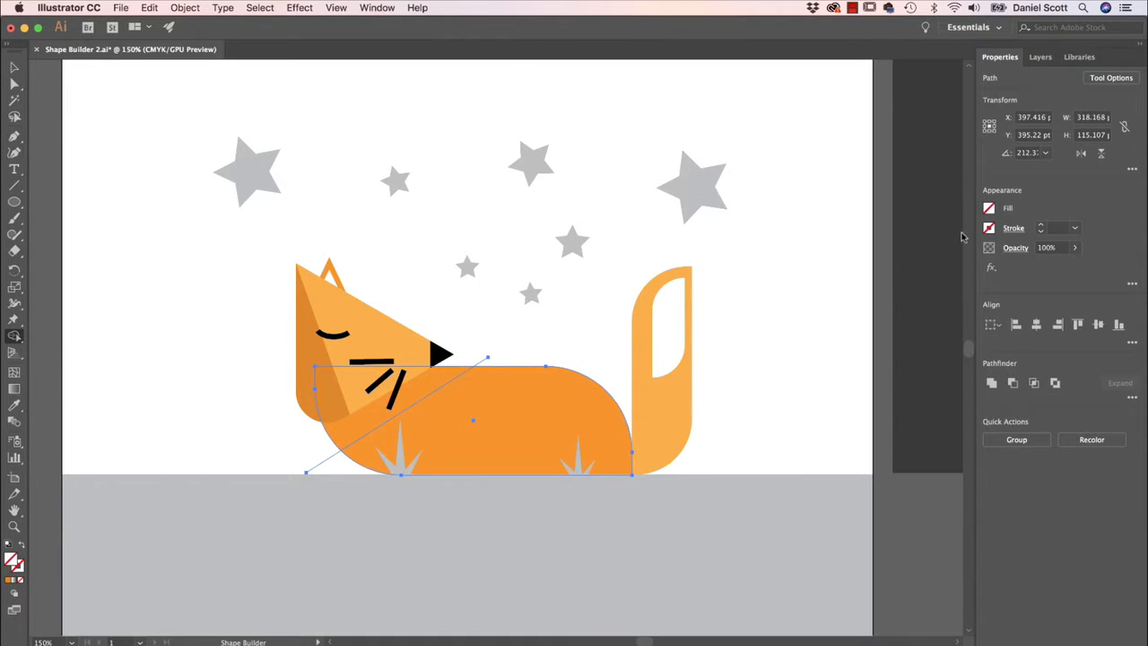
{"action": "left_click", "coordinate": [990, 210]}
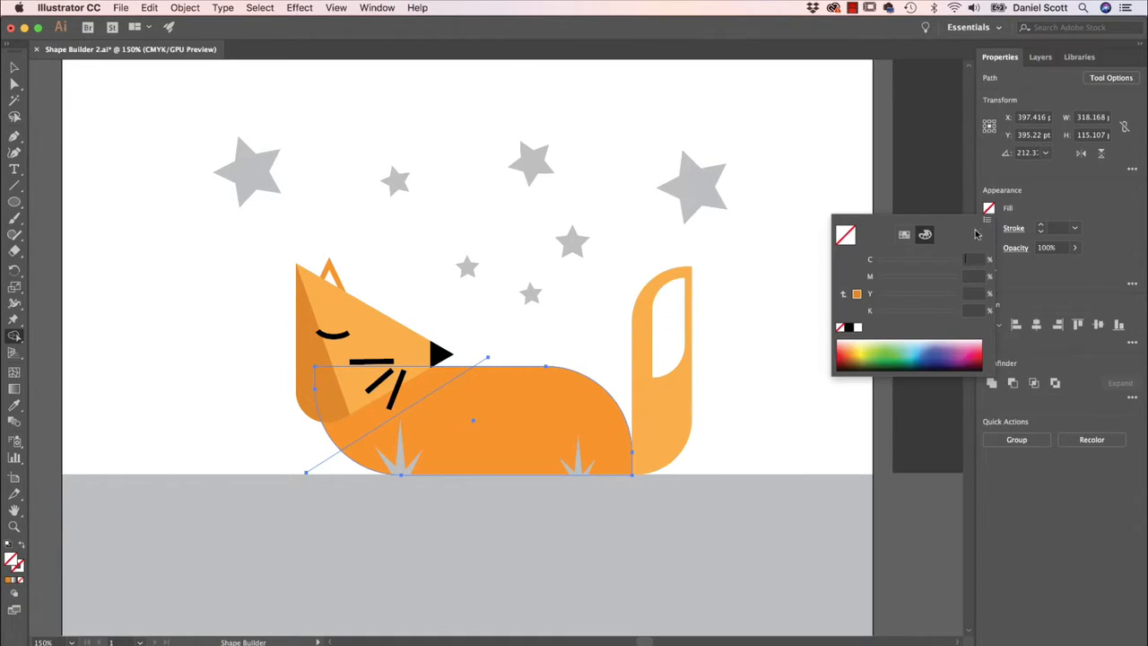
{"action": "left_click", "coordinate": [857, 295]}
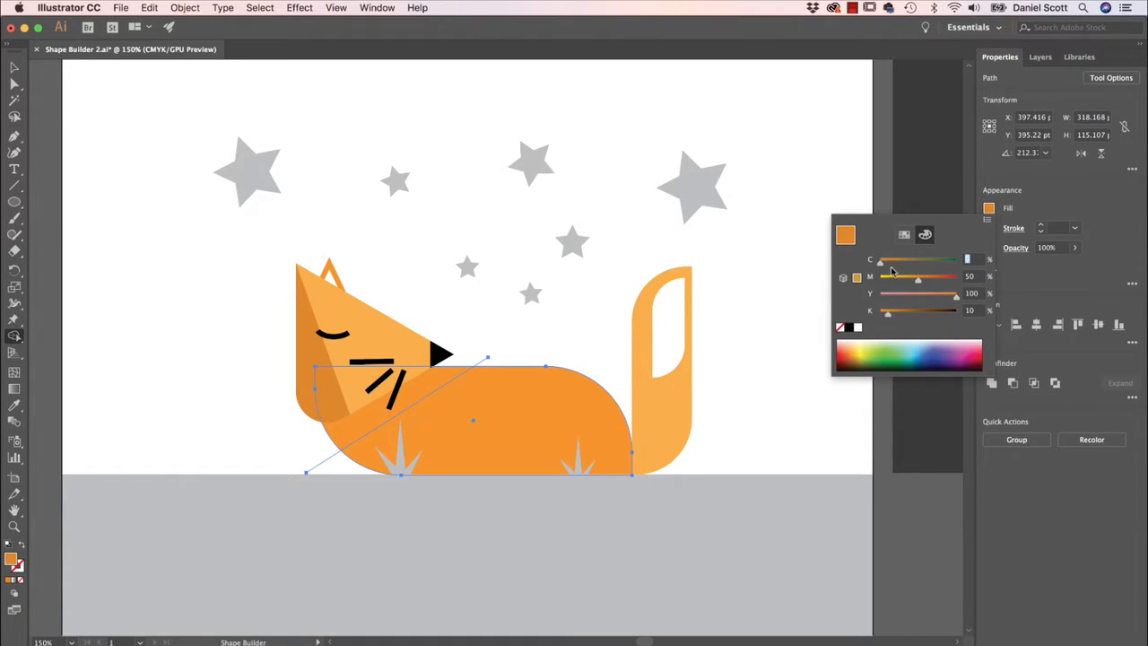
{"action": "left_click", "coordinate": [904, 234]}
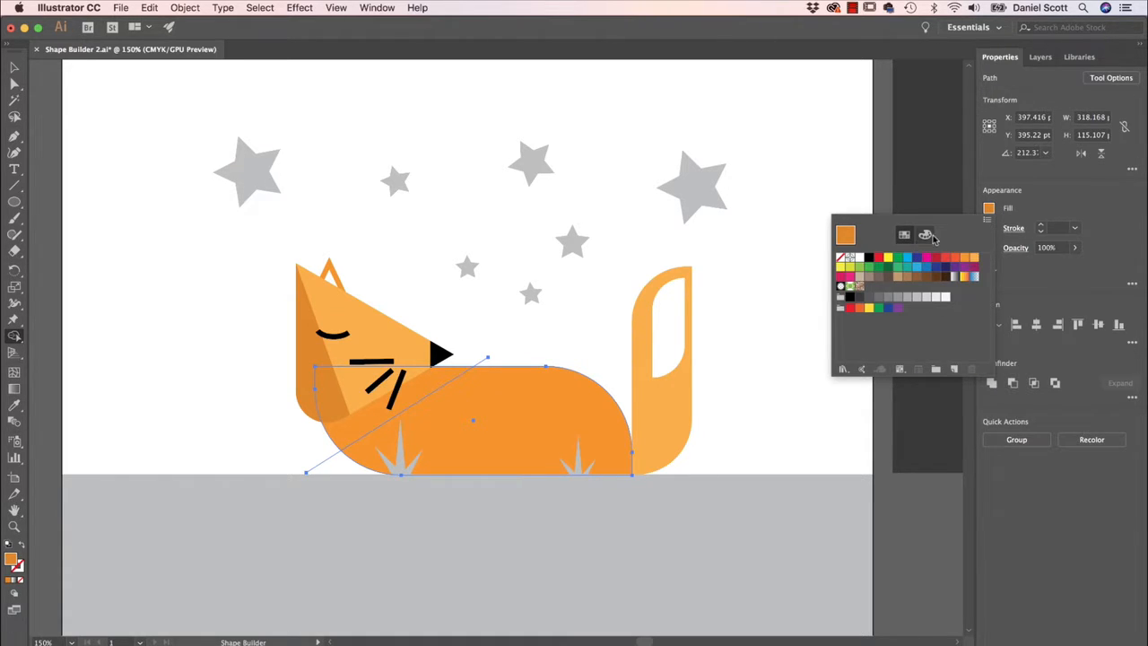
{"action": "left_click", "coordinate": [925, 236]}
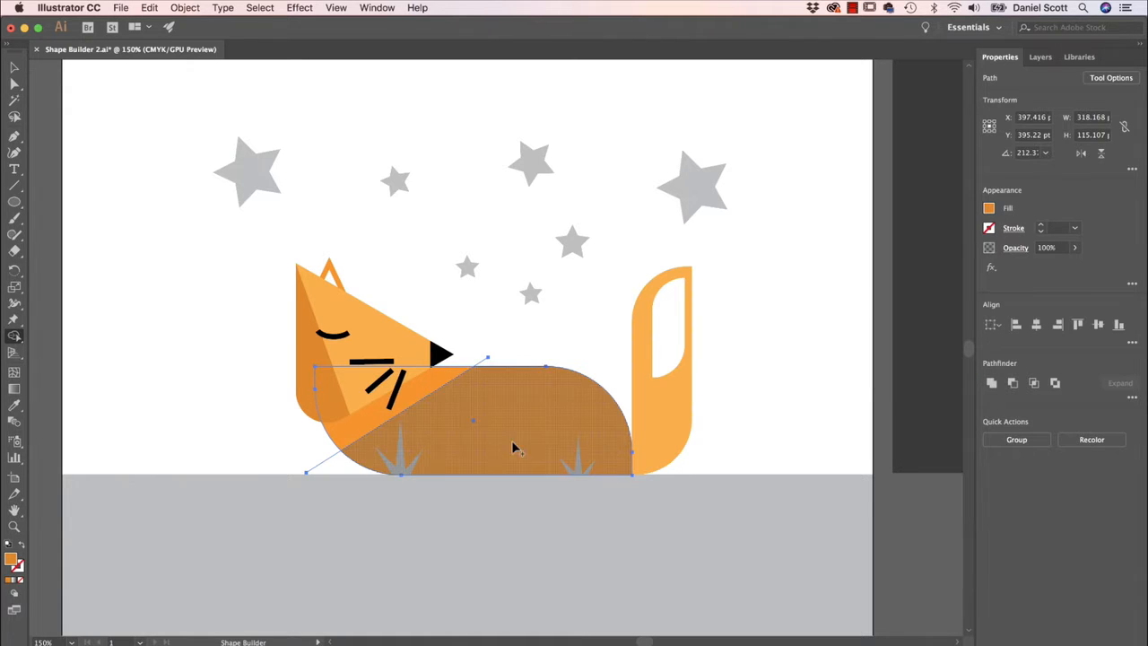
{"action": "left_click", "coordinate": [427, 392]}
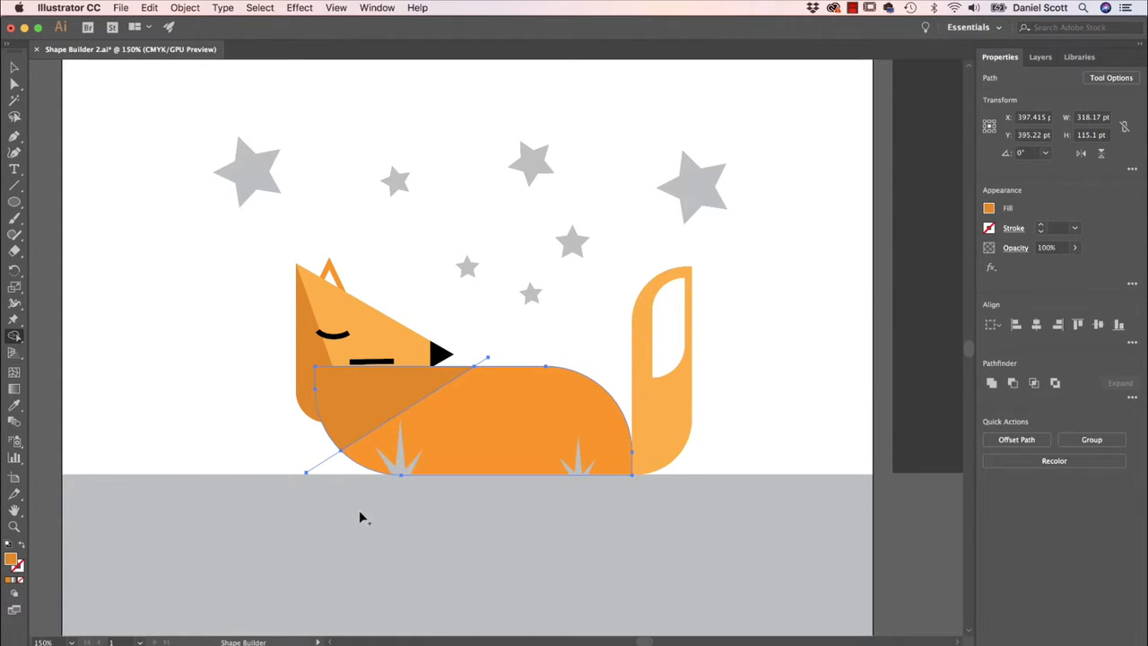
{"action": "left_click", "coordinate": [16, 69]}
{"action": "left_click", "coordinate": [121, 281]}
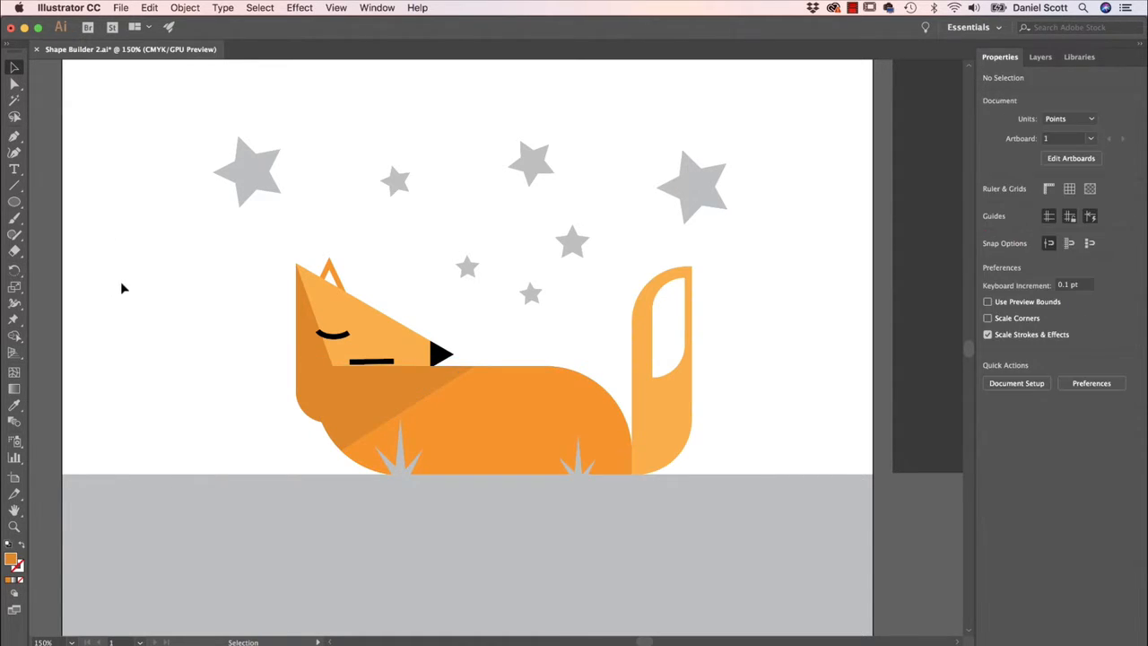
Step: Move the darker body section up over the head as a test and undo the move
{"action": "left_click", "coordinate": [354, 394]}
{"action": "left_click_drag", "start_coordinate": [388, 389], "coordinate": [278, 336]}
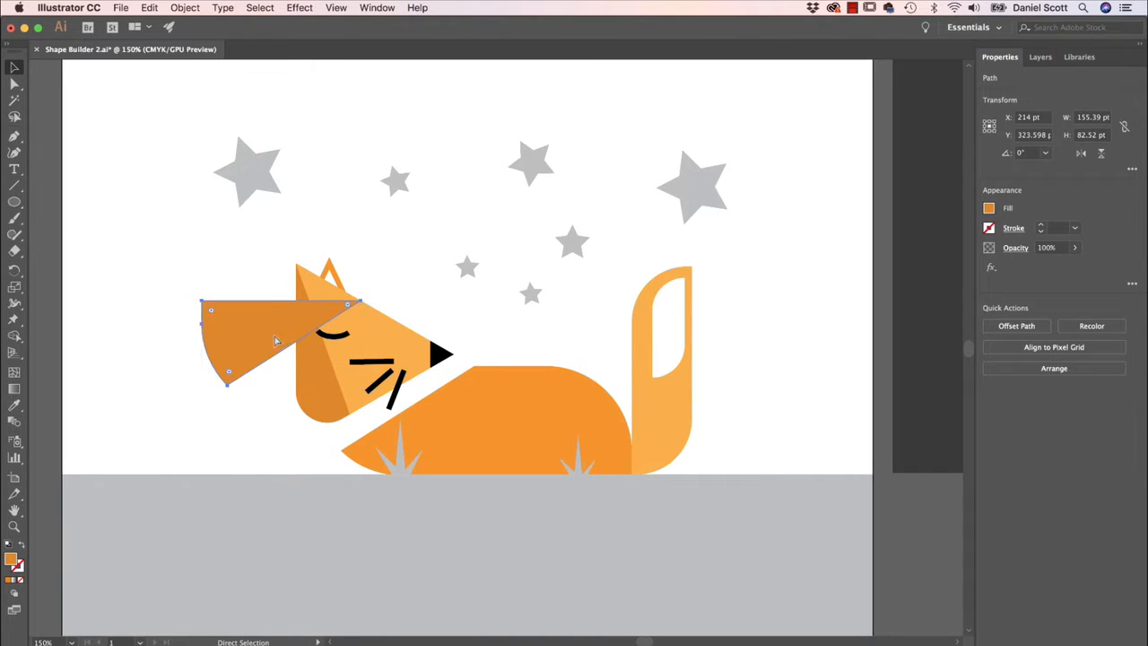
{"action": "key", "text": "super+z"}
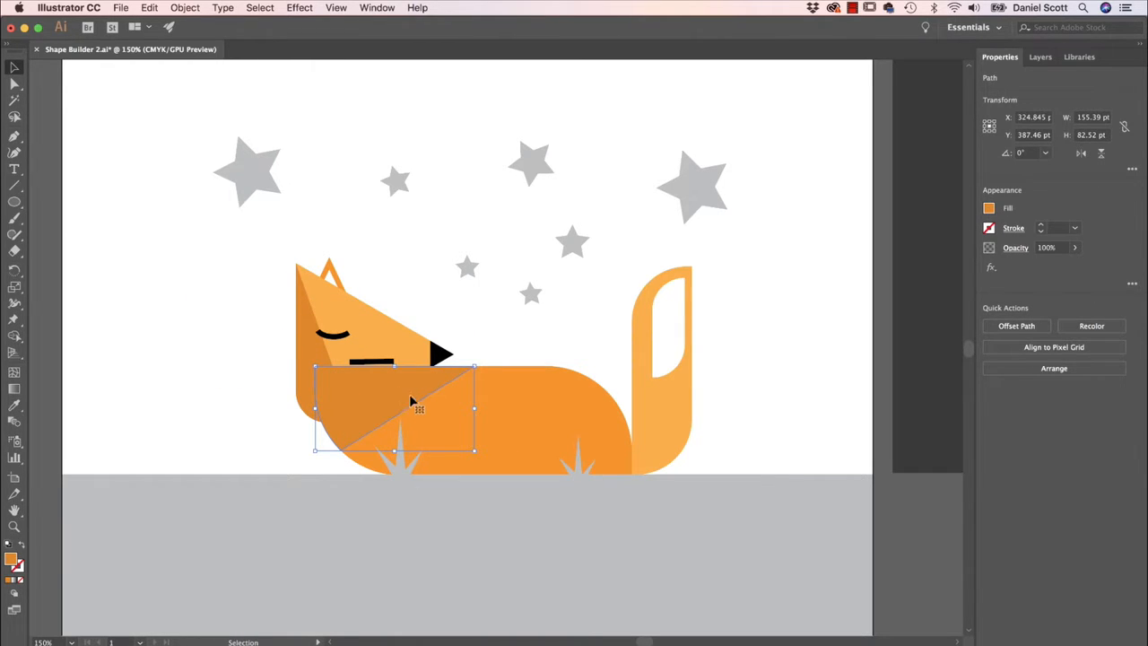
Step: Try to place the darker body section behind the fox's head by sending it backward one level at a time
{"action": "left_click", "coordinate": [1055, 369]}
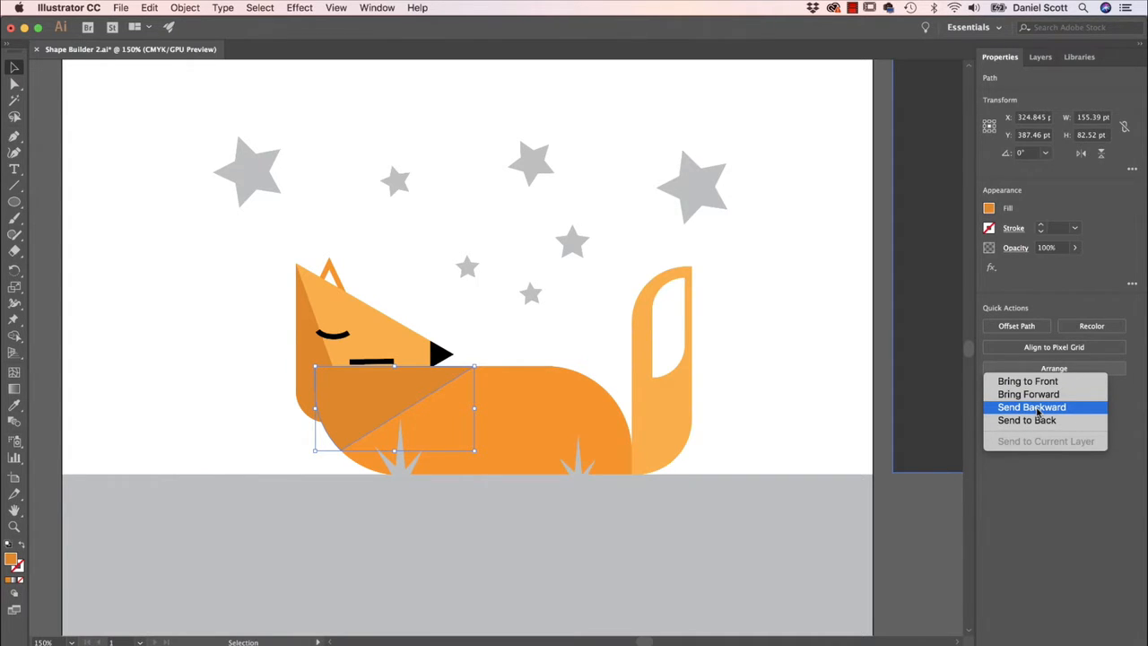
{"action": "left_click", "coordinate": [1038, 409]}
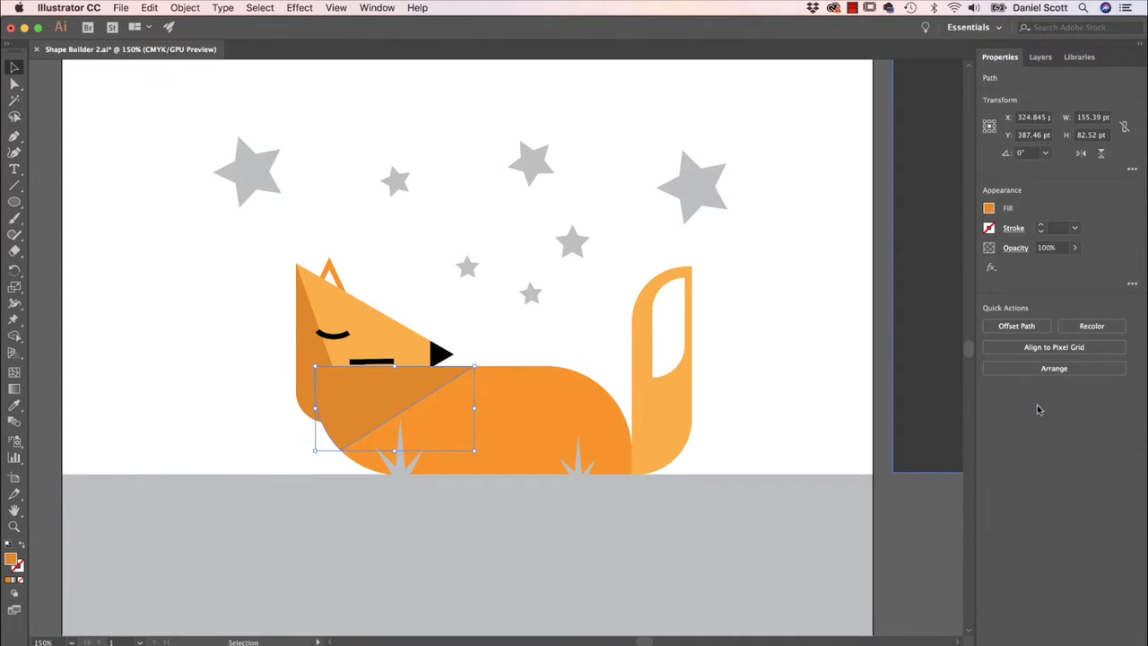
{"action": "left_click", "coordinate": [655, 409]}
{"action": "left_click", "coordinate": [397, 400]}
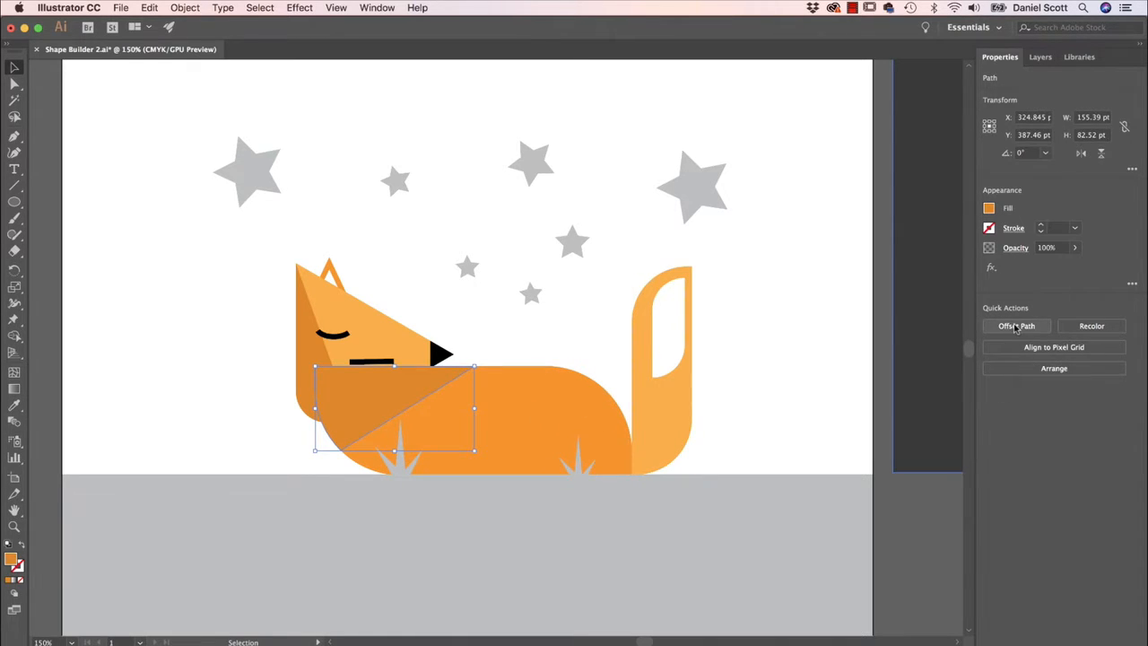
{"action": "left_click", "coordinate": [1038, 368]}
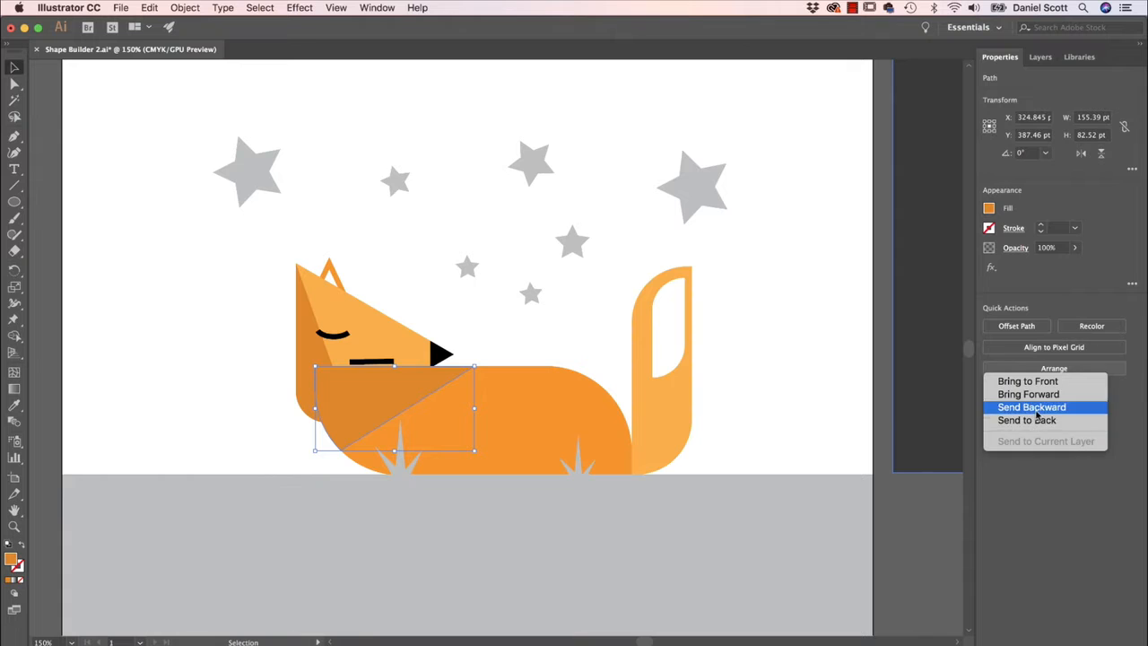
{"action": "left_click", "coordinate": [1036, 412]}
{"action": "left_click", "coordinate": [1049, 369]}
{"action": "left_click", "coordinate": [1047, 405]}
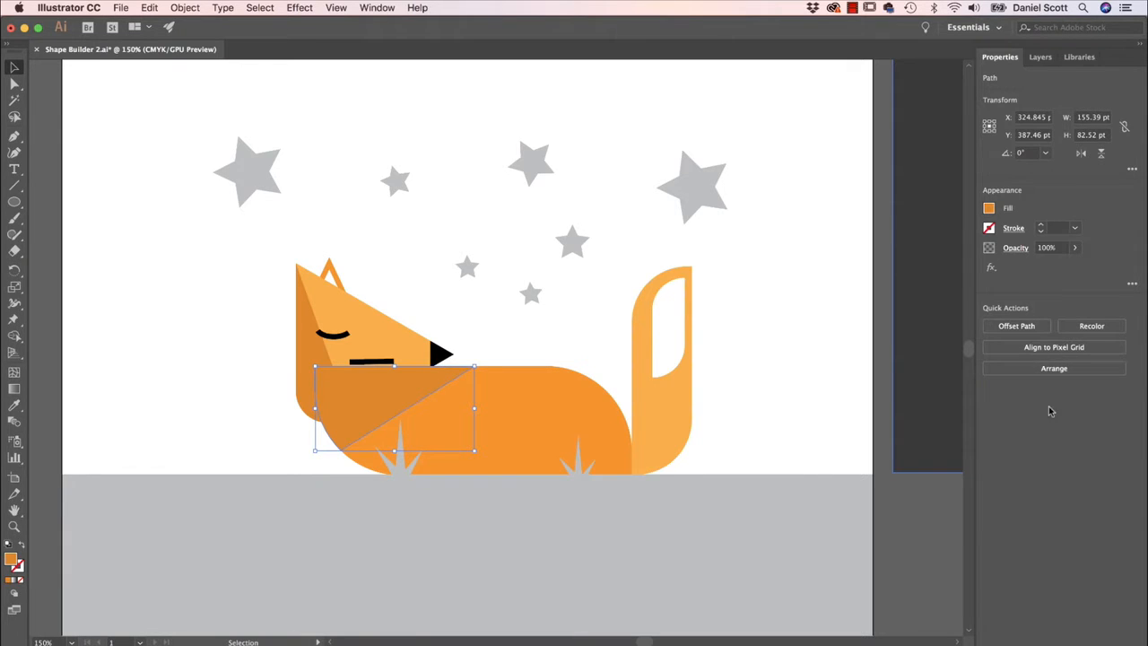
Step: Send the darker body section to the back of the stacking order and deselect it
{"action": "left_click", "coordinate": [1047, 371]}
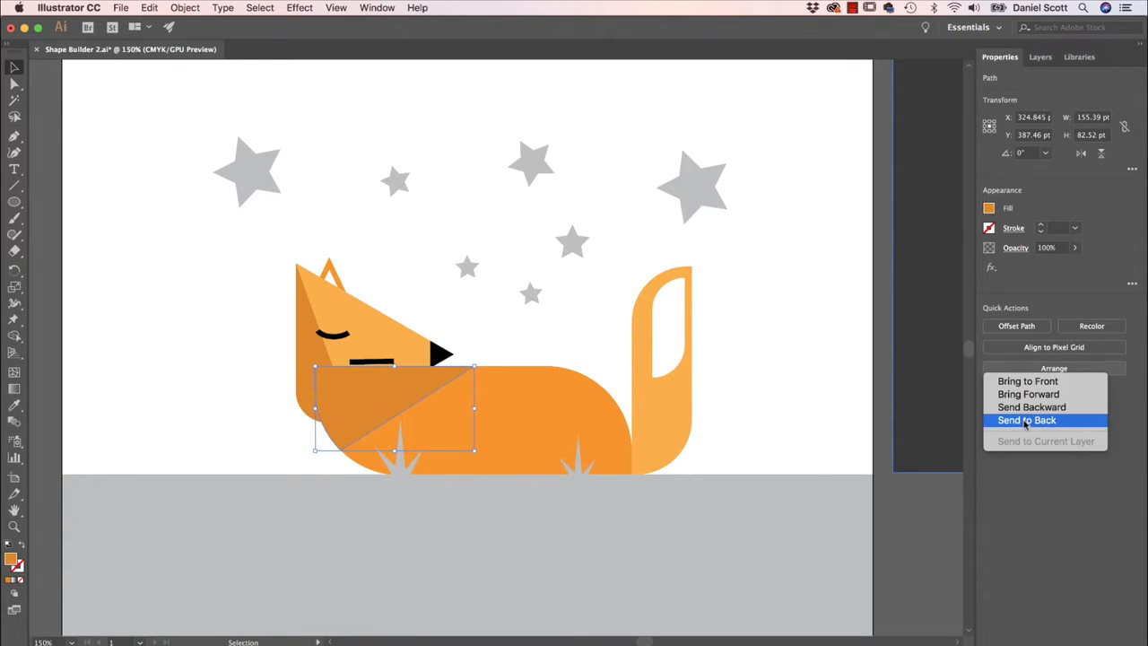
{"action": "left_click", "coordinate": [1026, 421]}
{"action": "left_click", "coordinate": [800, 458]}
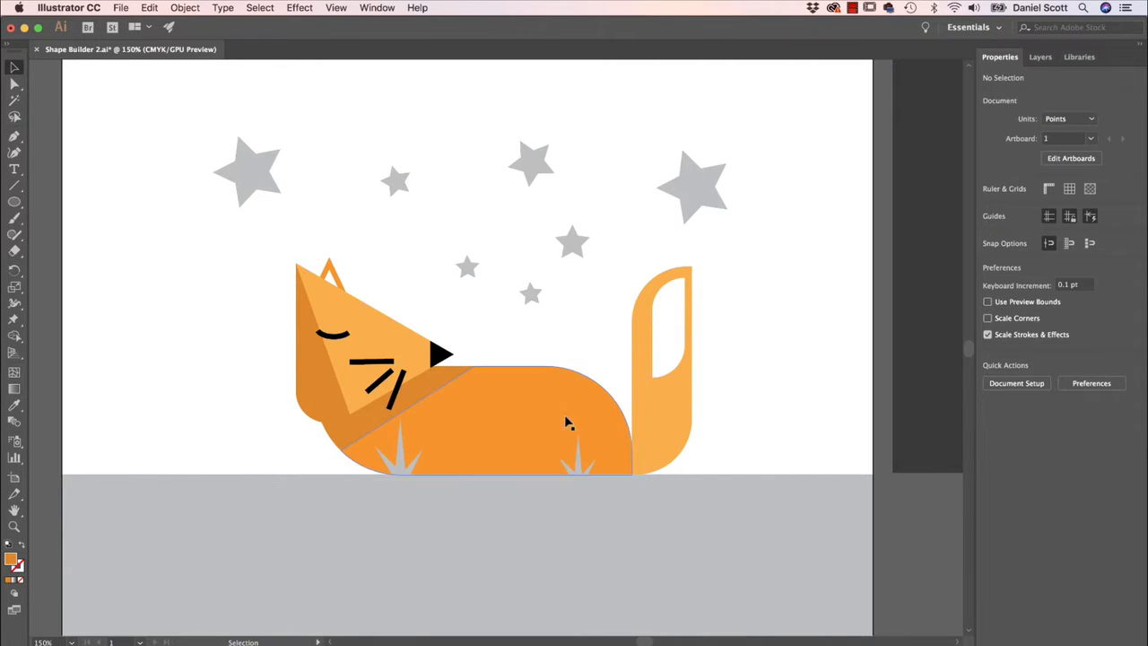
Step: Duplicate the main orange body section by copying and pasting it
{"action": "left_click", "coordinate": [502, 435]}
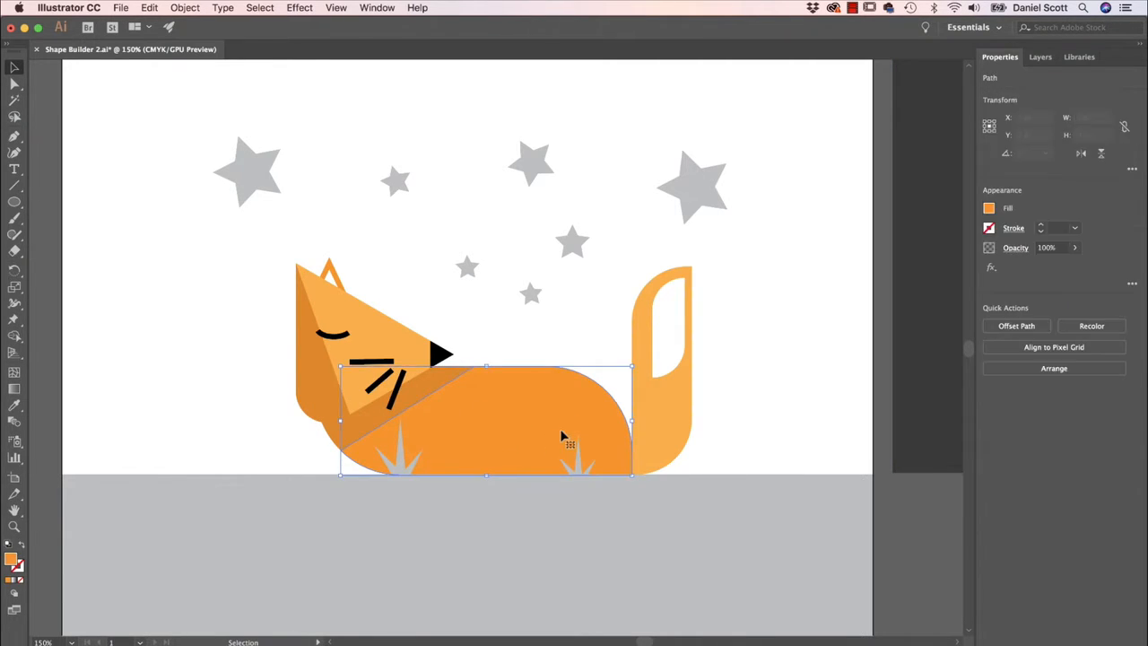
{"action": "key", "text": "a"}
{"action": "key", "text": "super+v"}
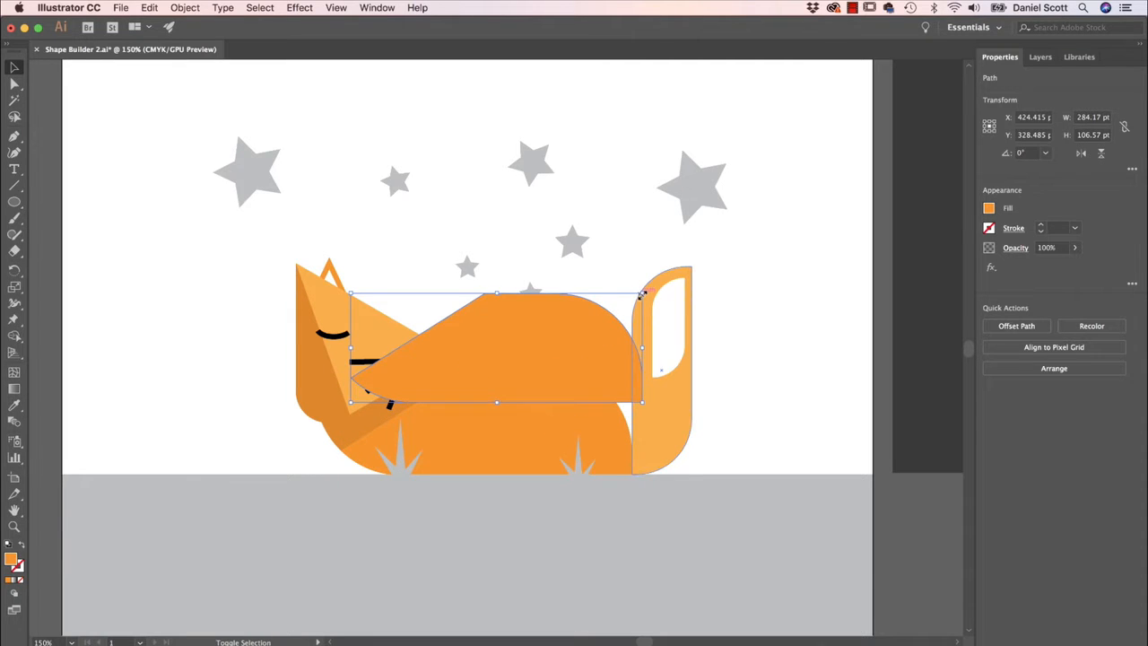
Step: Enlarge the body copy to about 364 × 136 pt, offset it down-left over the original body, and select both shapes
{"action": "left_click_drag", "start_coordinate": [641, 293], "coordinate": [723, 263]}
{"action": "left_click_drag", "start_coordinate": [615, 357], "coordinate": [499, 436]}
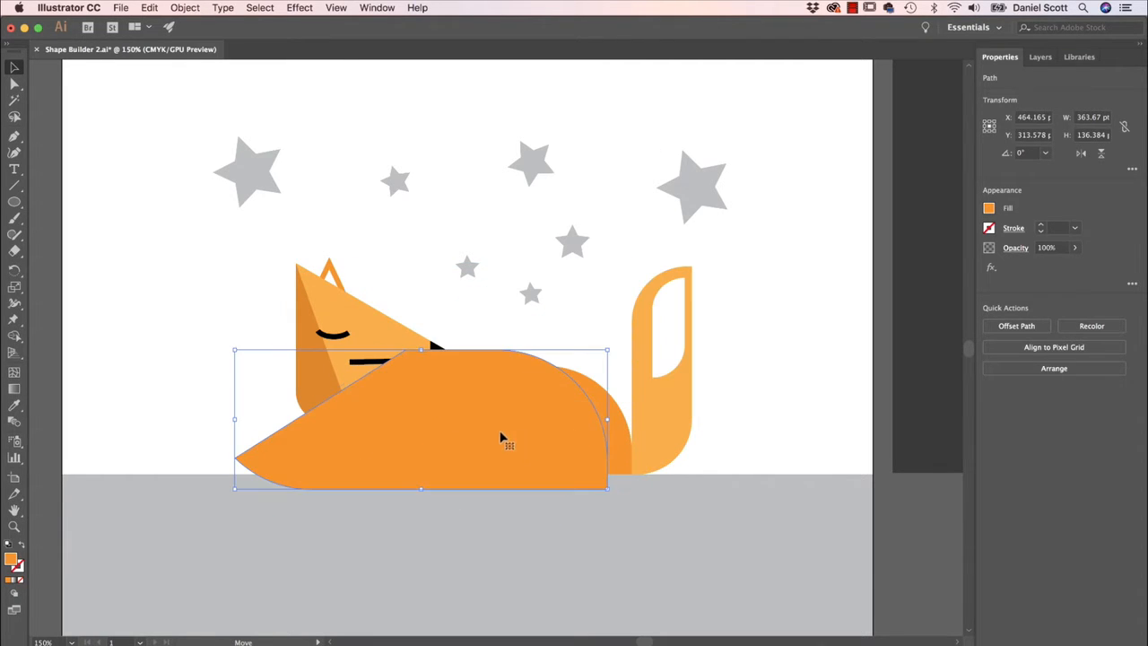
{"action": "left_click", "coordinate": [622, 453], "text": "shift"}
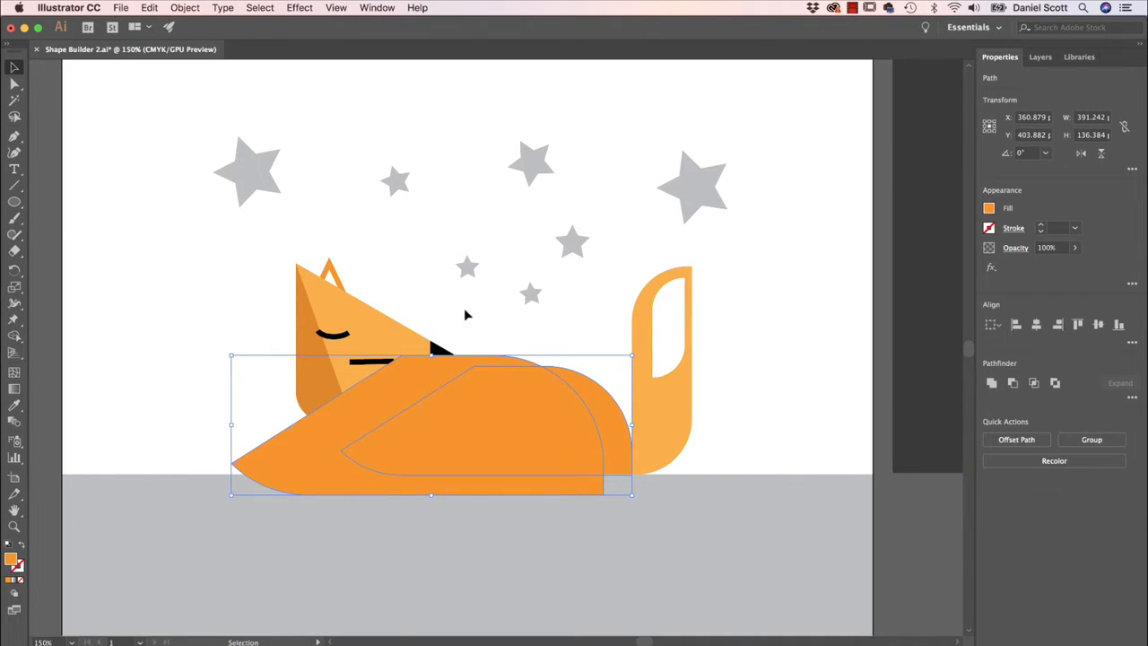
Step: Use Shape Builder with the orange fill darkened to 10% black to split off and shade the exposed strip along the fox's rear
{"action": "left_click", "coordinate": [15, 335]}
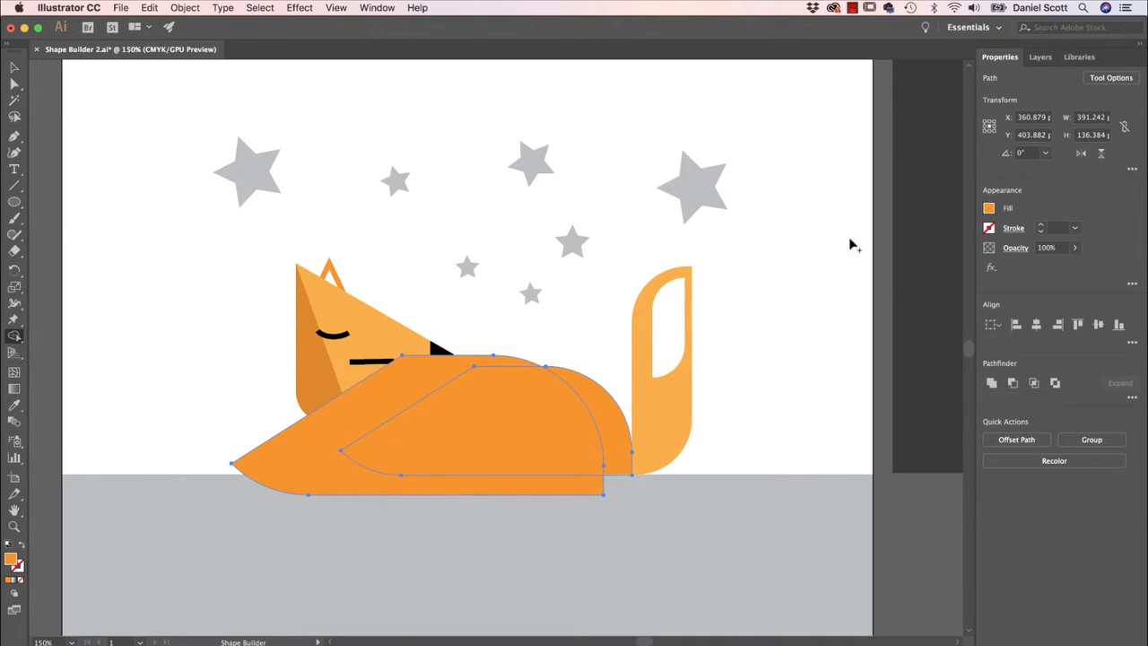
{"action": "left_click", "coordinate": [988, 208]}
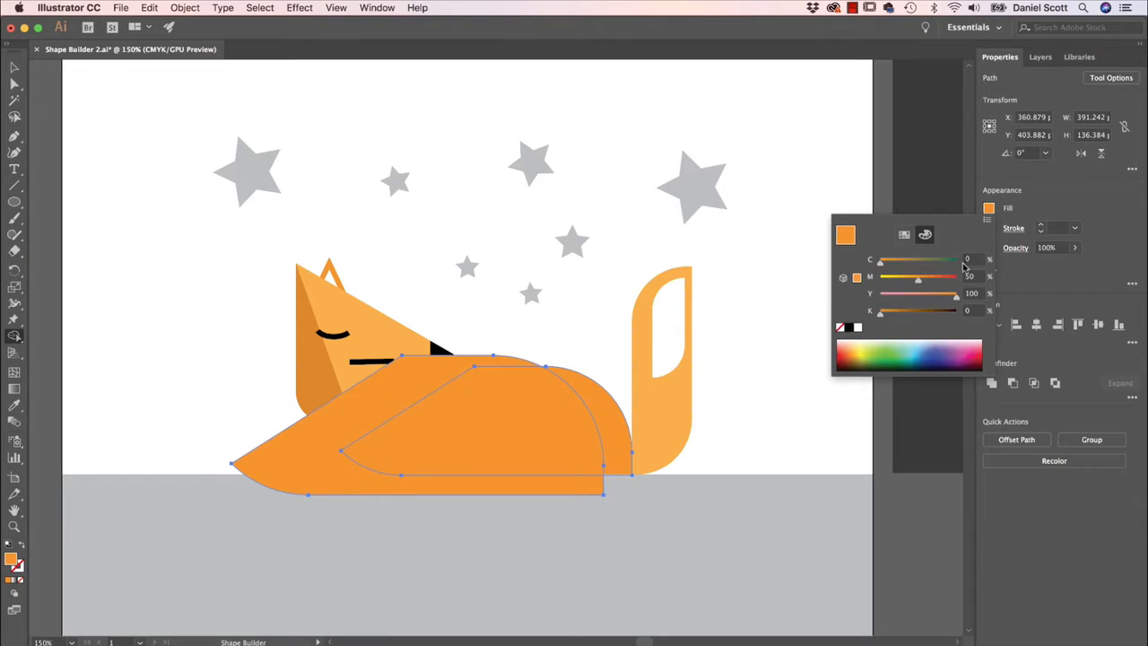
{"action": "left_click", "coordinate": [856, 278]}
{"action": "left_click", "coordinate": [971, 311]}
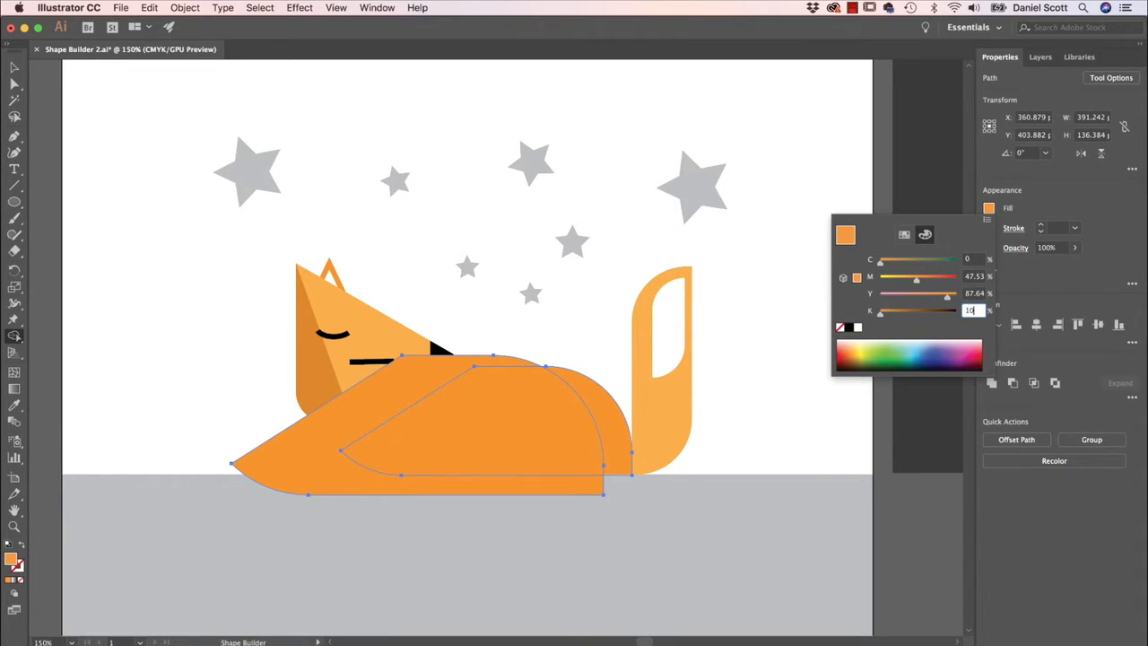
{"action": "key", "text": "Return"}
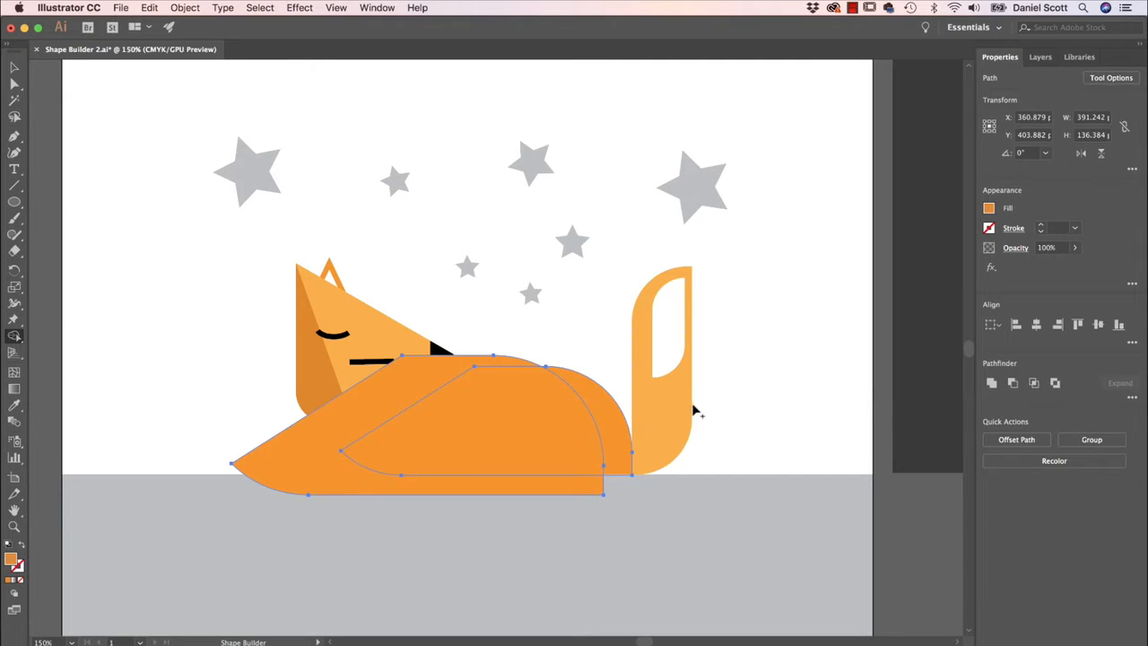
{"action": "left_click", "coordinate": [617, 423]}
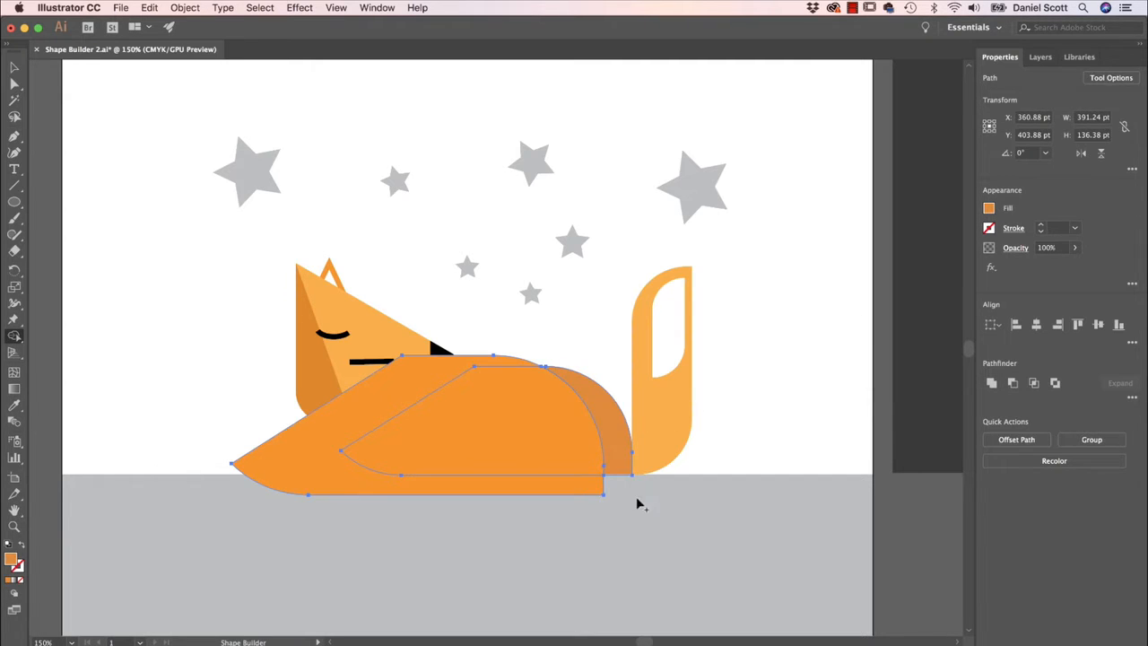
Step: Deselect the shapes and delete the enlarged body copy, keeping the shaded rear strip
{"action": "left_click", "coordinate": [14, 67]}
{"action": "left_click", "coordinate": [161, 301]}
{"action": "left_click", "coordinate": [536, 443]}
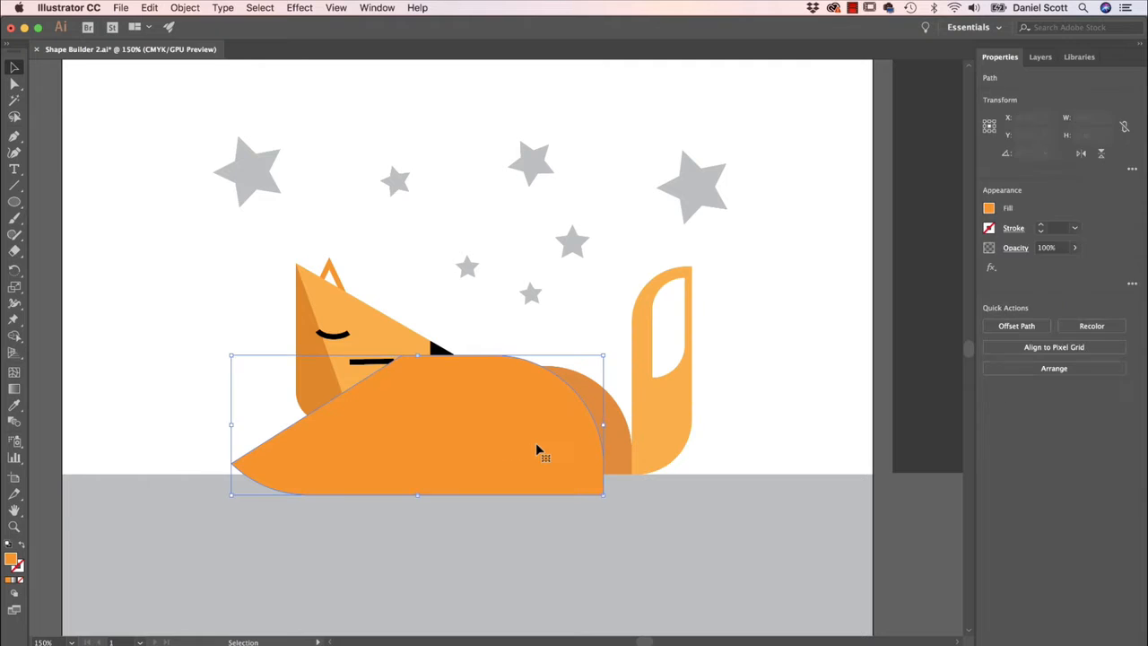
{"action": "key", "text": "Delete"}
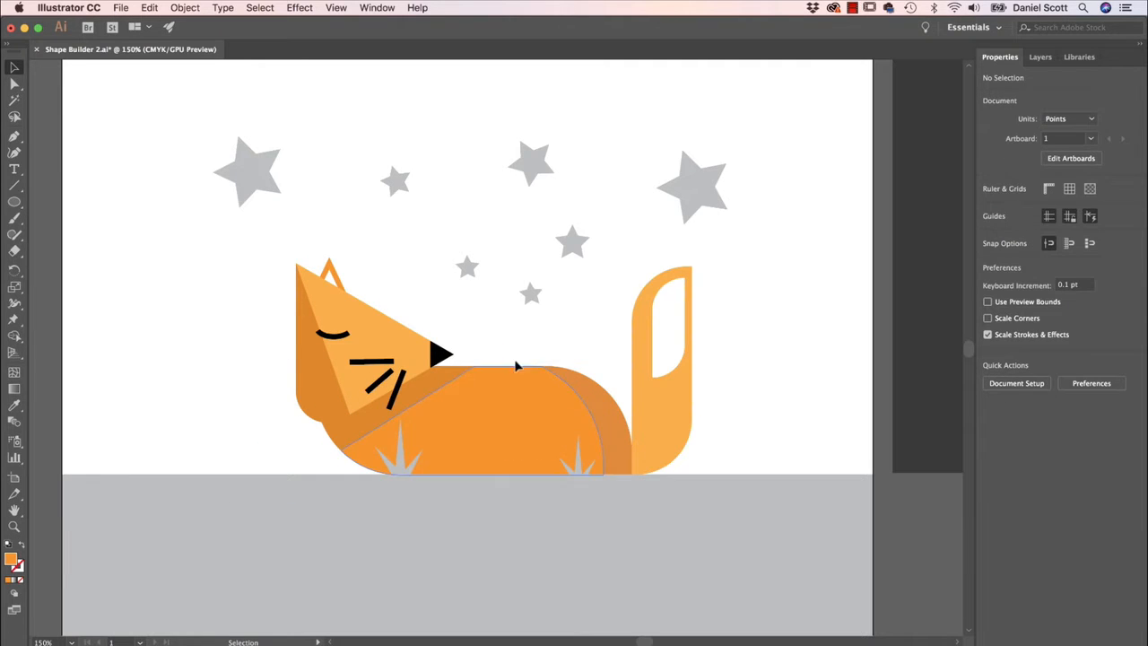
Step: Duplicate the orange tail shape, enlarge the copy to about 73 × 252 pt, and offset it up-left over the original tail
{"action": "left_click", "coordinate": [677, 403]}
{"action": "key", "text": "super+c"}
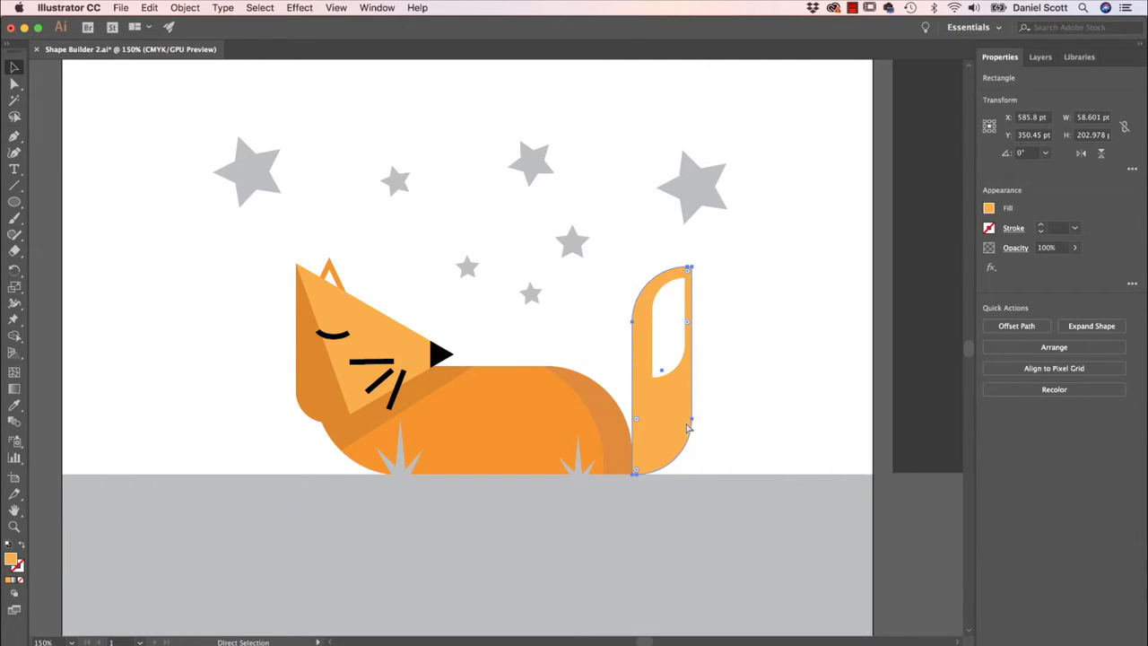
{"action": "key", "text": "super+v"}
{"action": "left_click_drag", "start_coordinate": [527, 242], "coordinate": [540, 191]}
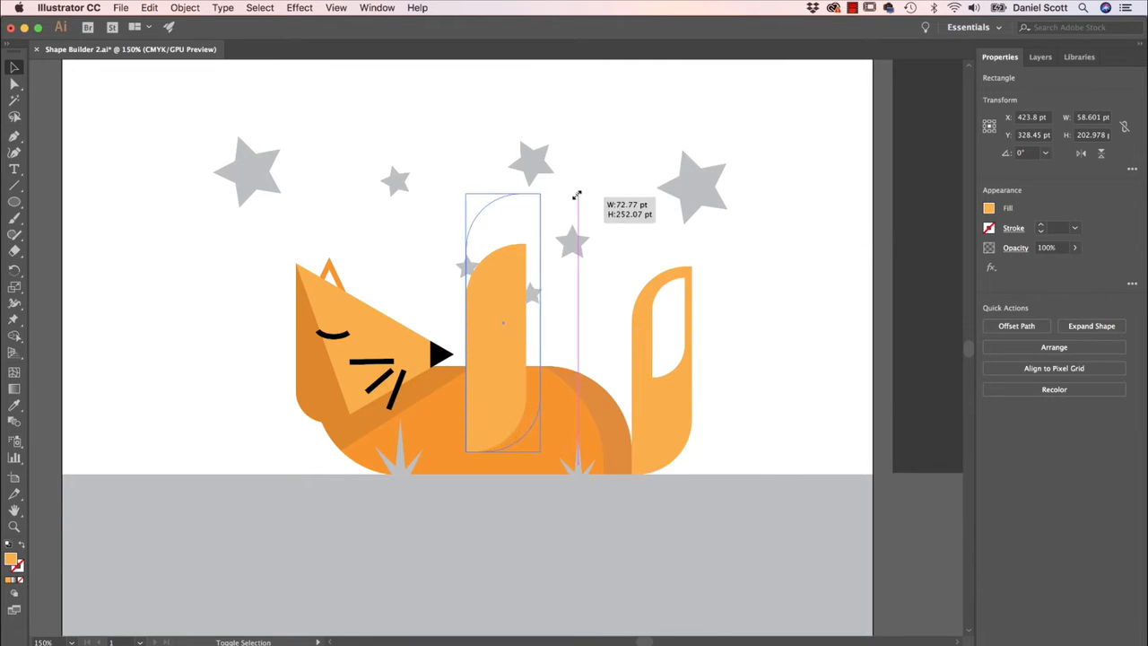
{"action": "left_click_drag", "start_coordinate": [509, 394], "coordinate": [641, 401]}
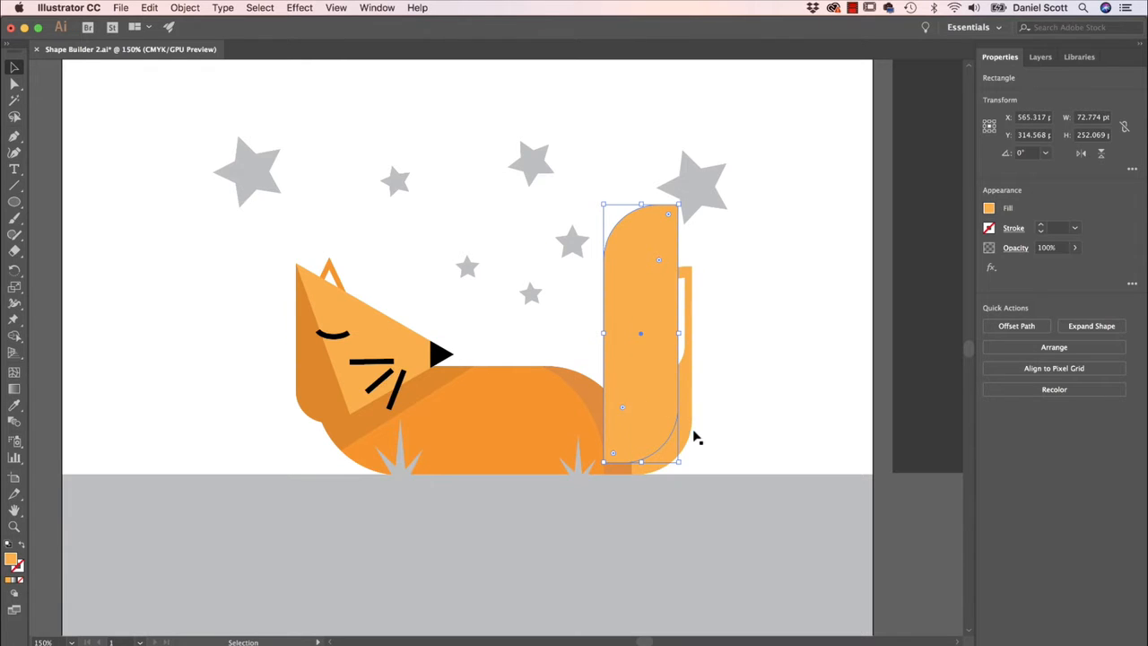
Step: Select both tail shapes and use Shape Builder with a slightly darker orange fill to shade the exposed outer edge of the tail
{"action": "left_click", "coordinate": [688, 436], "text": "shift"}
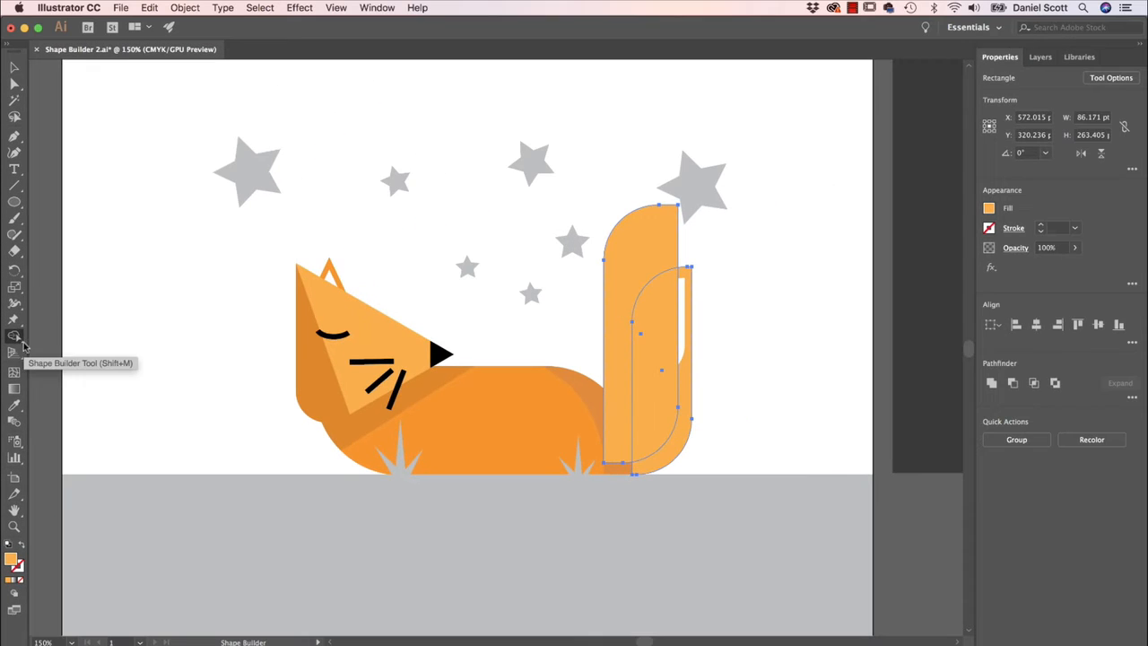
{"action": "left_click", "coordinate": [16, 336]}
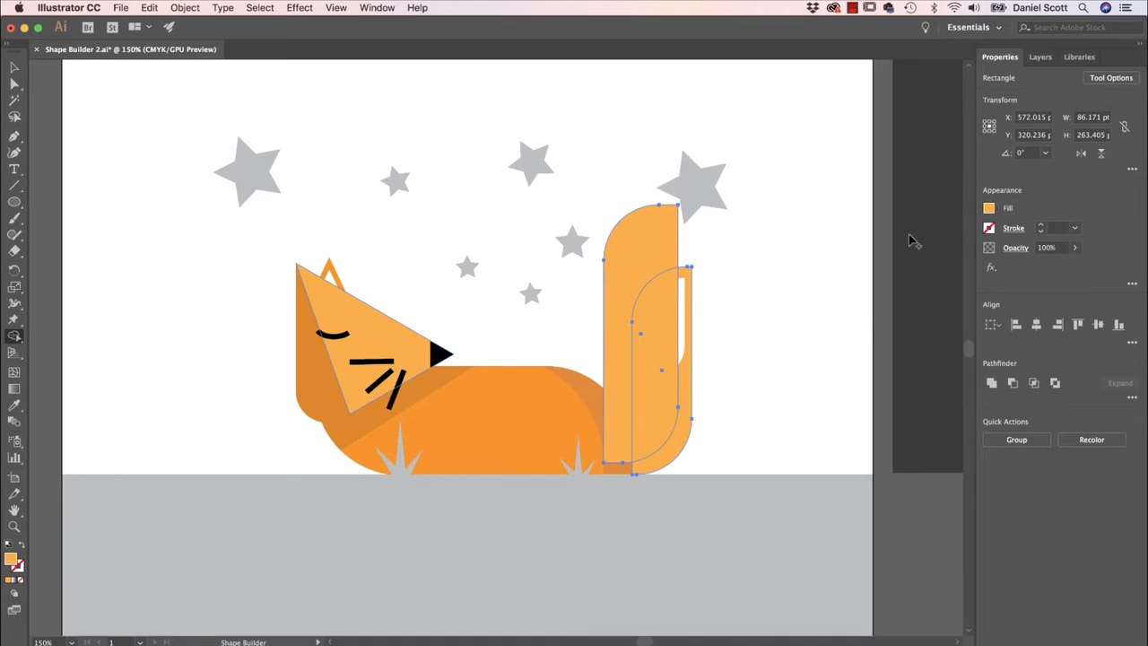
{"action": "left_click", "coordinate": [989, 208]}
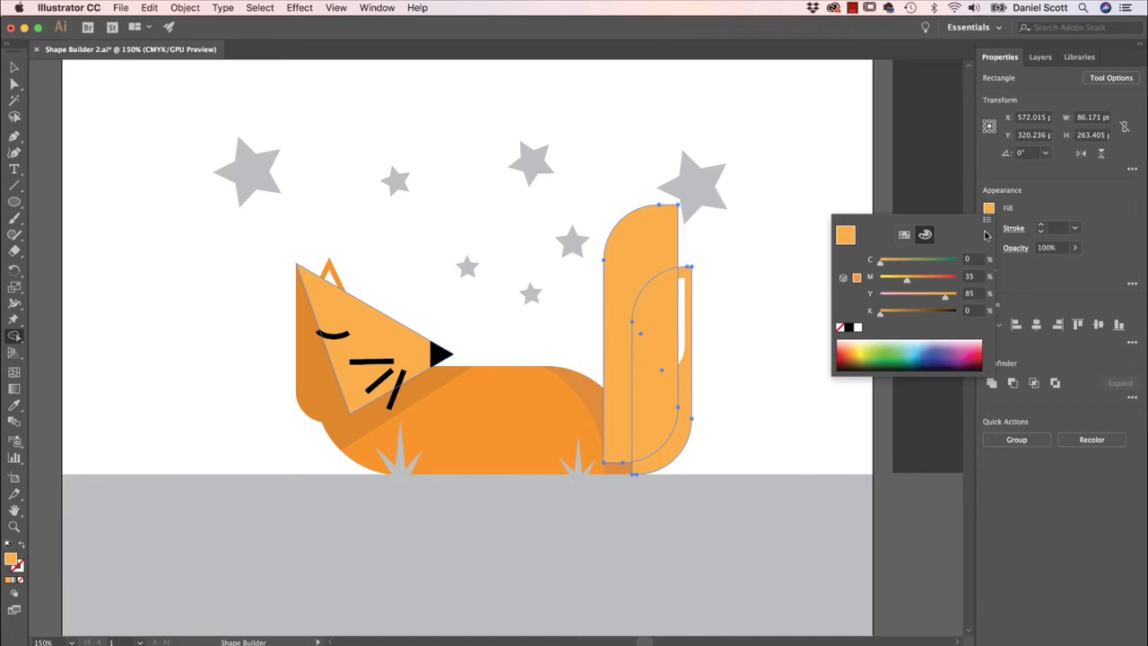
{"action": "left_click", "coordinate": [972, 310]}
{"action": "key", "text": "Tab"}
{"action": "left_click", "coordinate": [1093, 261]}
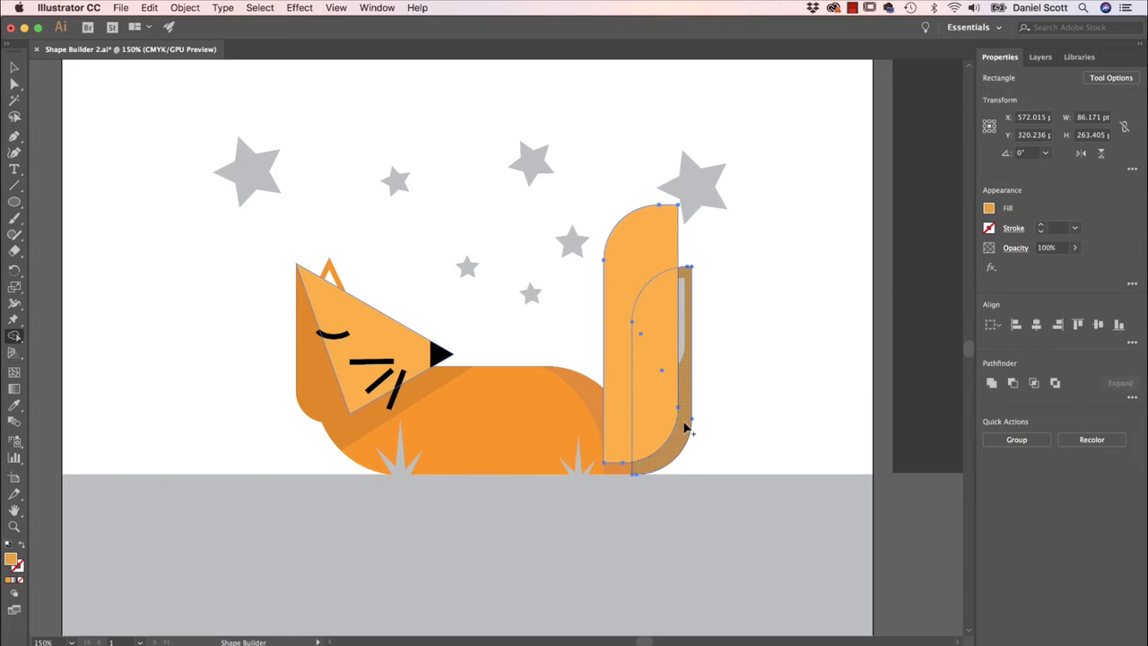
{"action": "left_click", "coordinate": [686, 427]}
Step: Deselect everything and delete the enlarged tail copy, leaving the shaded tail edge
{"action": "key", "text": "v"}
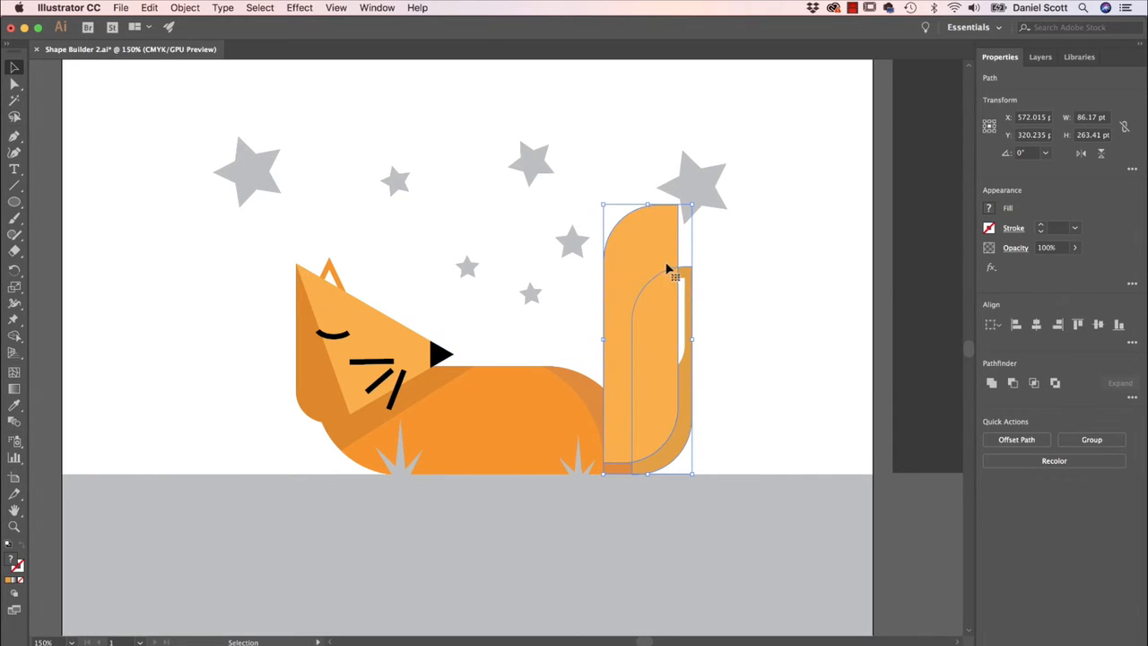
{"action": "key", "text": "shift+super+a"}
{"action": "left_click", "coordinate": [618, 258]}
{"action": "key", "text": "Delete"}
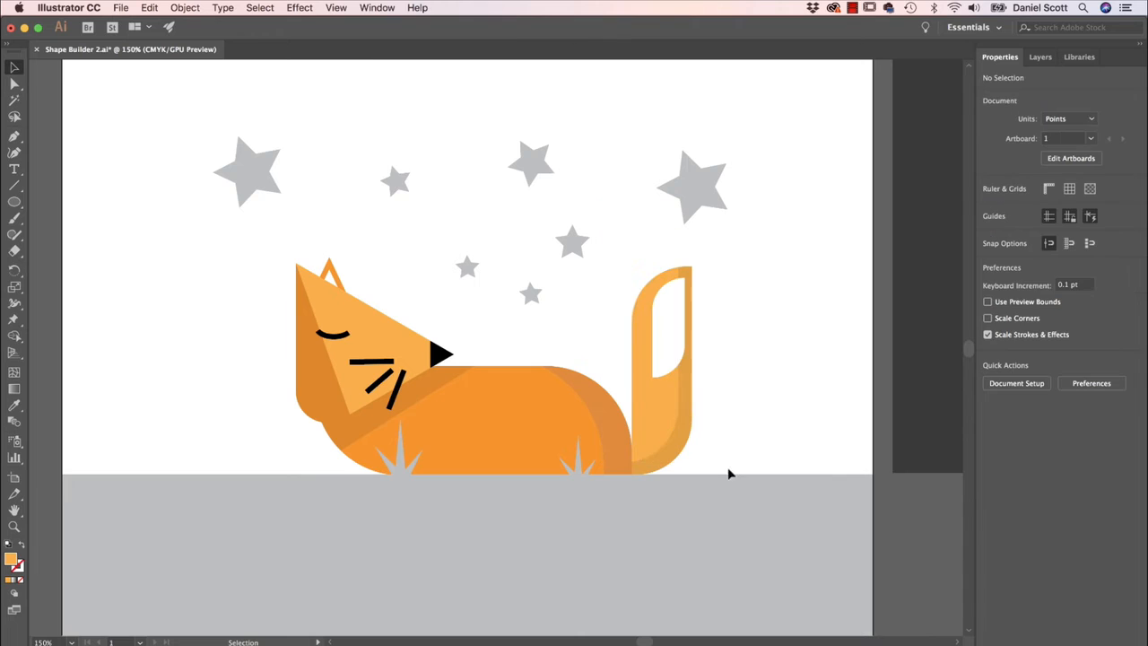
Step: Draw a diagonal line from the ground's upper edge under the left grass tuft past its lower edge, and select it with the ground
{"action": "left_click", "coordinate": [15, 183]}
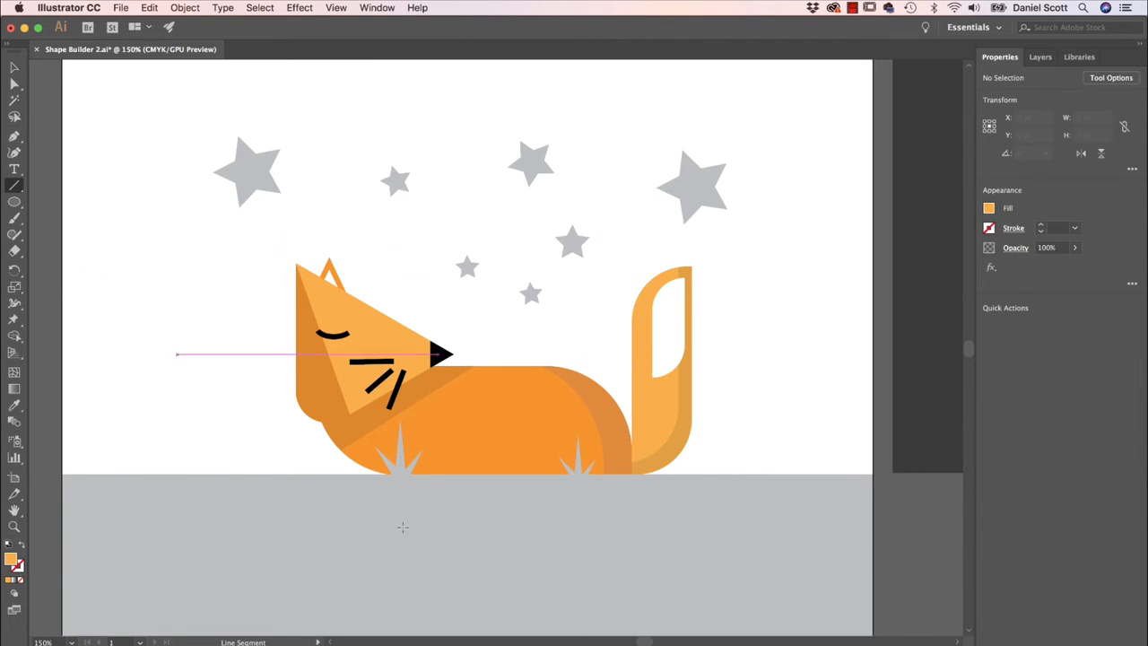
{"action": "left_click_drag", "start_coordinate": [387, 474], "coordinate": [734, 468]}
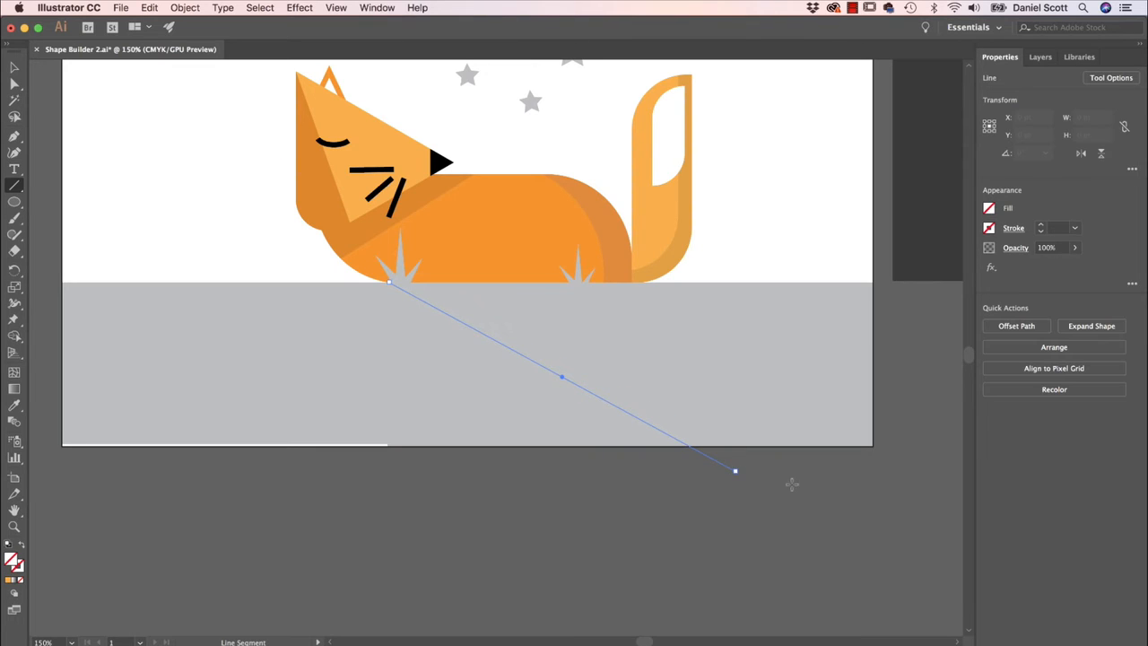
{"action": "key", "text": "v"}
{"action": "left_click", "coordinate": [794, 383], "text": "shift"}
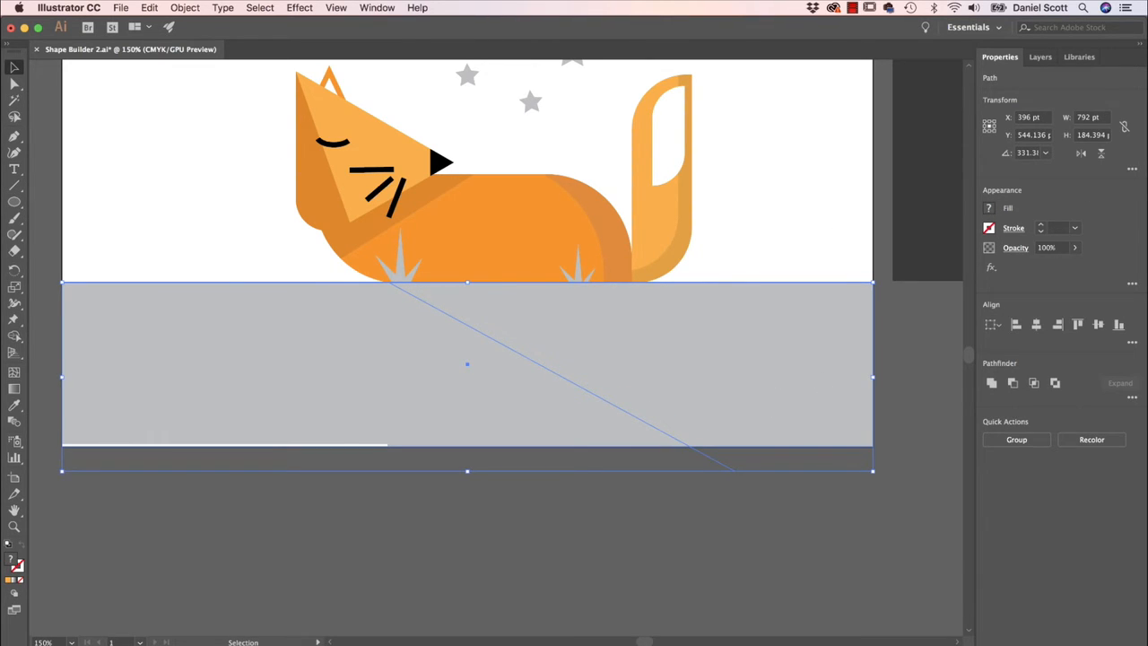
Step: Use Shape Builder with a mid-grey swatch to shade the ground area to the right of the diagonal line, and deselect
{"action": "key", "text": "shift+m"}
{"action": "left_click", "coordinate": [989, 208]}
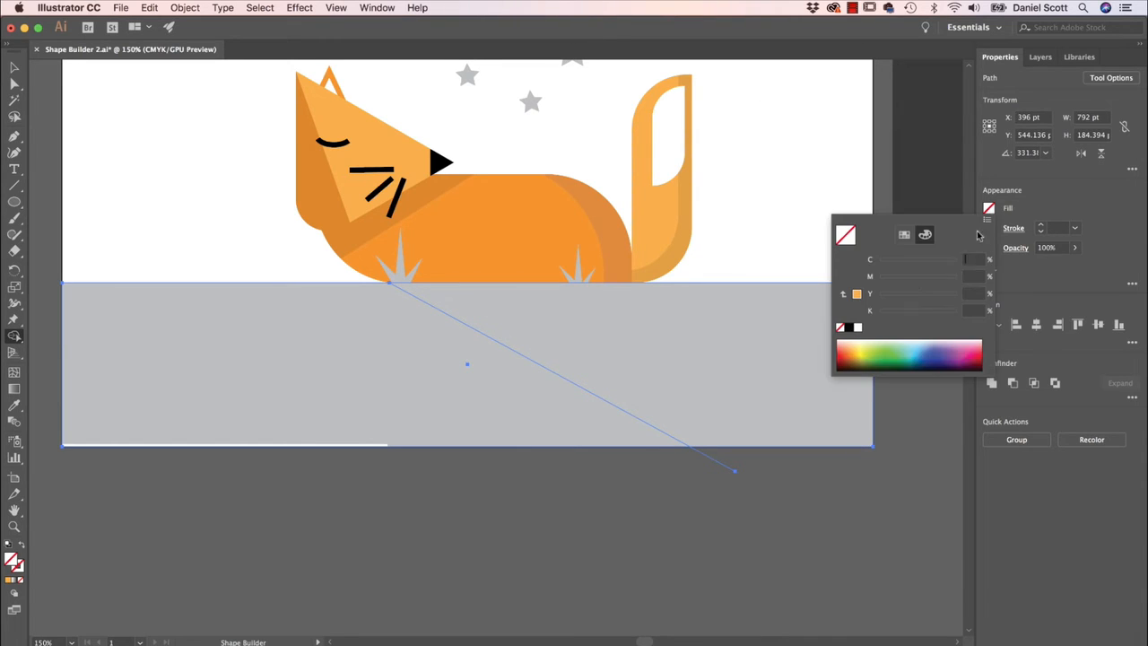
{"action": "left_click", "coordinate": [904, 234]}
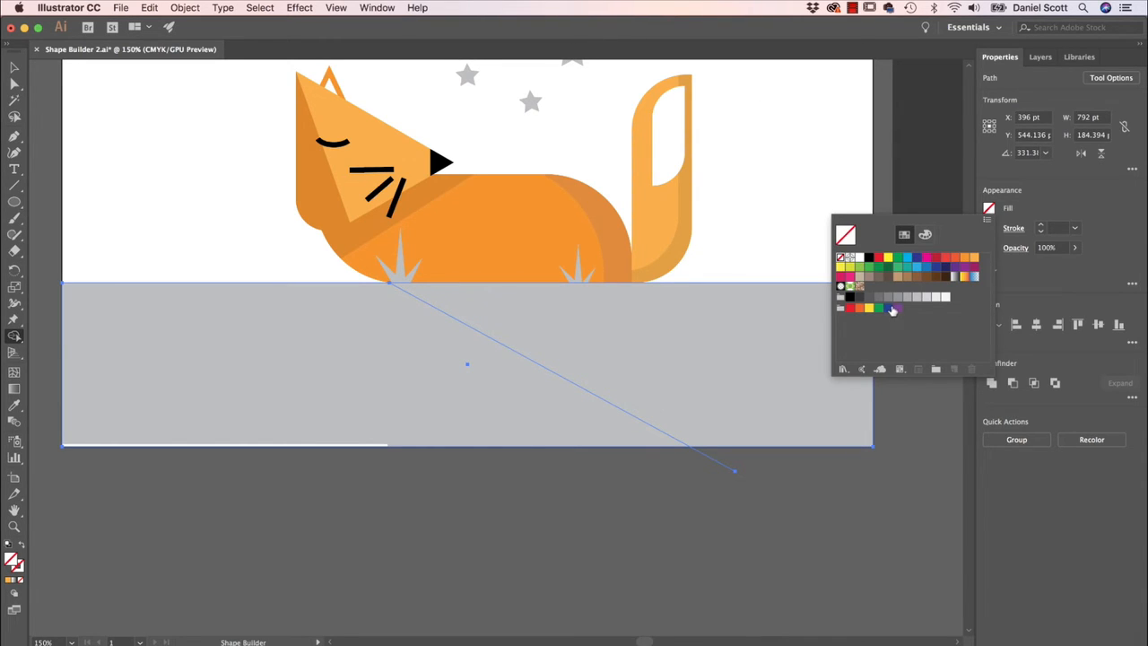
{"action": "left_click", "coordinate": [897, 297]}
{"action": "left_click", "coordinate": [730, 367]}
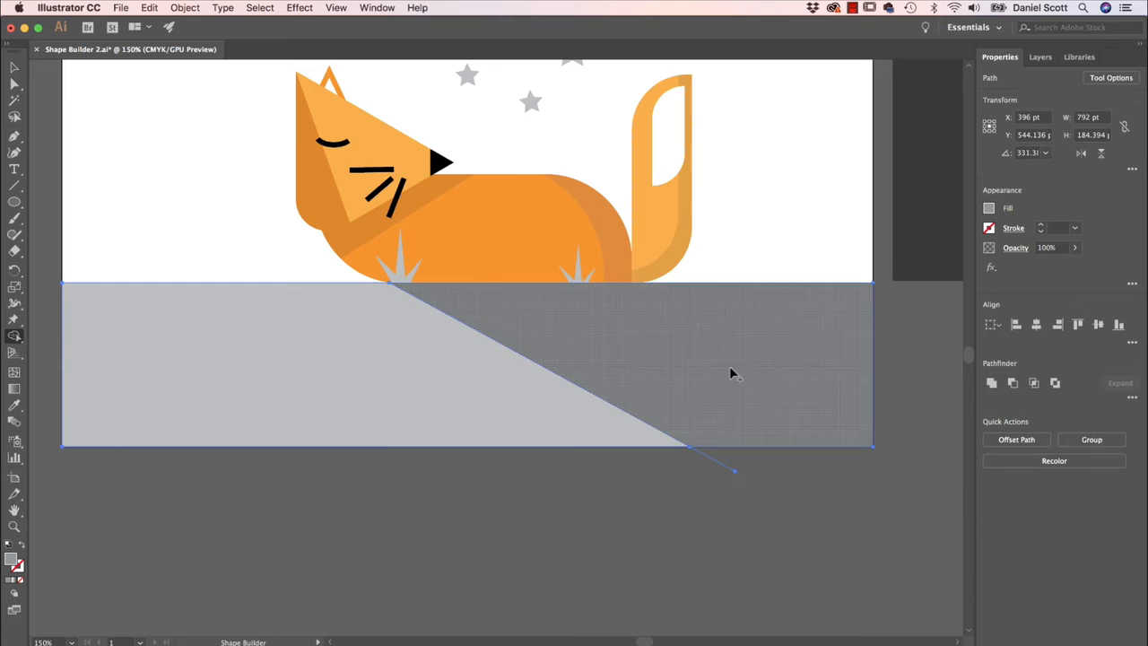
{"action": "key", "text": "v"}
{"action": "left_click", "coordinate": [535, 599]}
Step: Move the dark grey sky rectangle from beside the artboard over the scene, aligning it with the artboard sides and the ground's upper edge
{"action": "scroll", "coordinate": [566, 344], "scroll_direction": "up", "scroll_amount": 5}
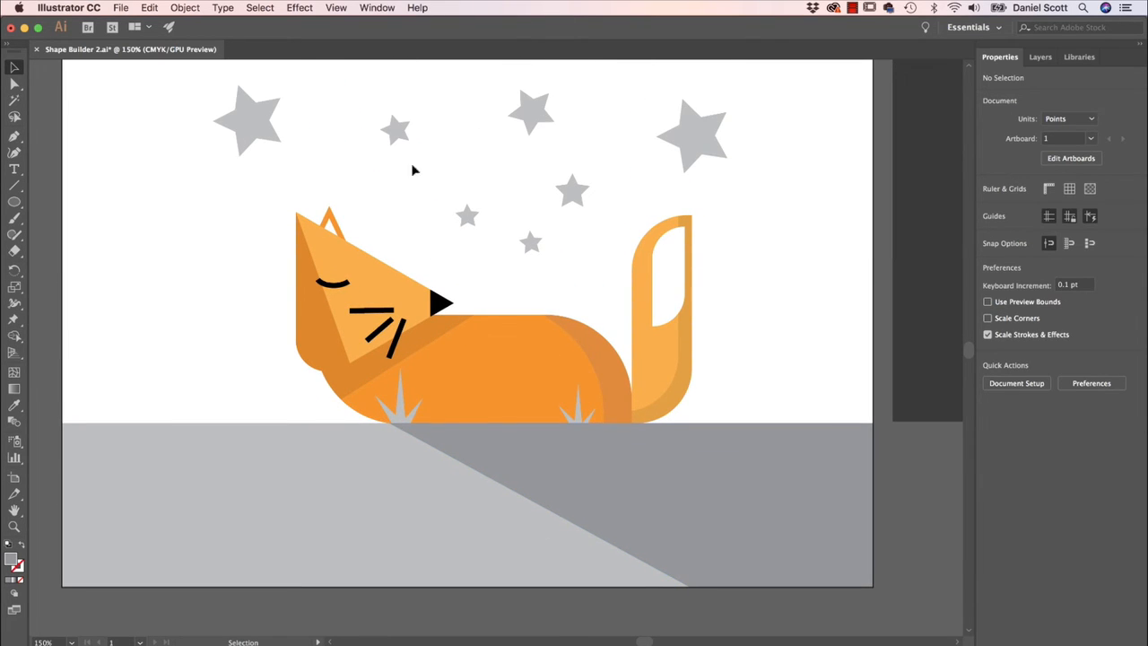
{"action": "scroll", "coordinate": [290, 185], "scroll_direction": "up", "scroll_amount": 2}
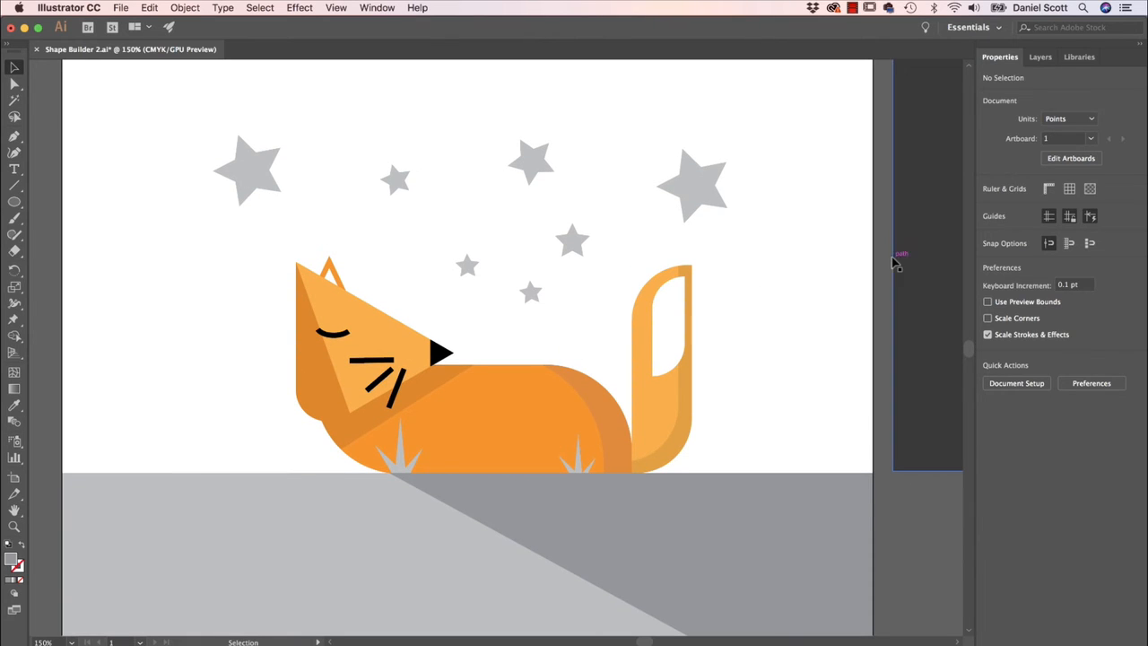
{"action": "left_click_drag", "start_coordinate": [925, 279], "coordinate": [102, 234]}
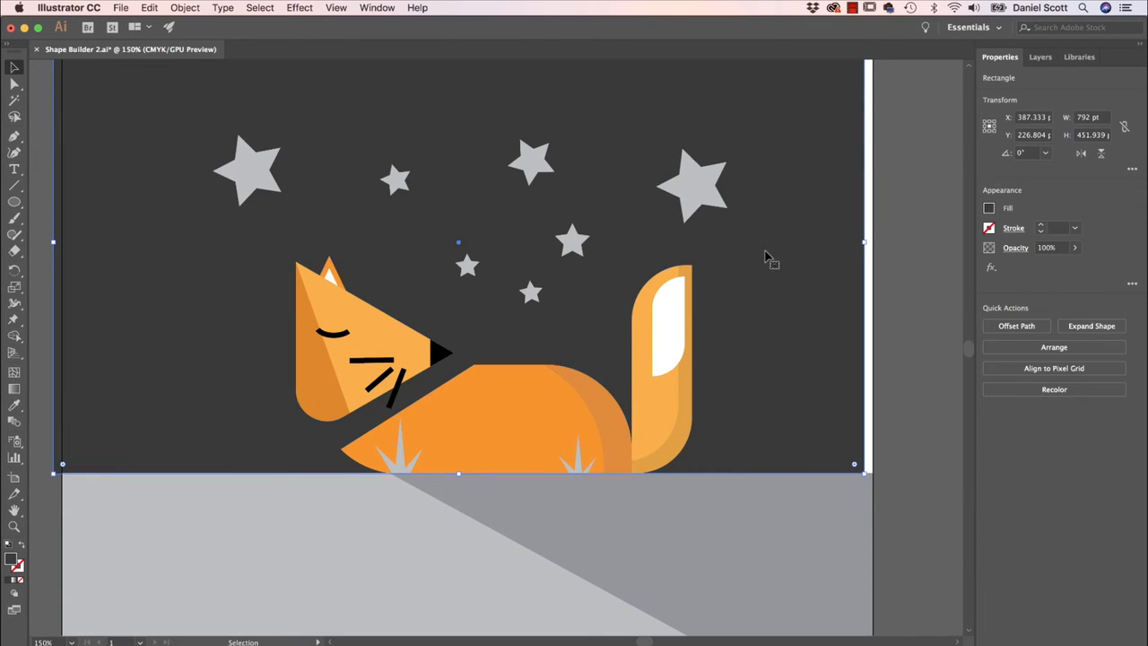
{"action": "left_click_drag", "start_coordinate": [802, 261], "coordinate": [808, 263]}
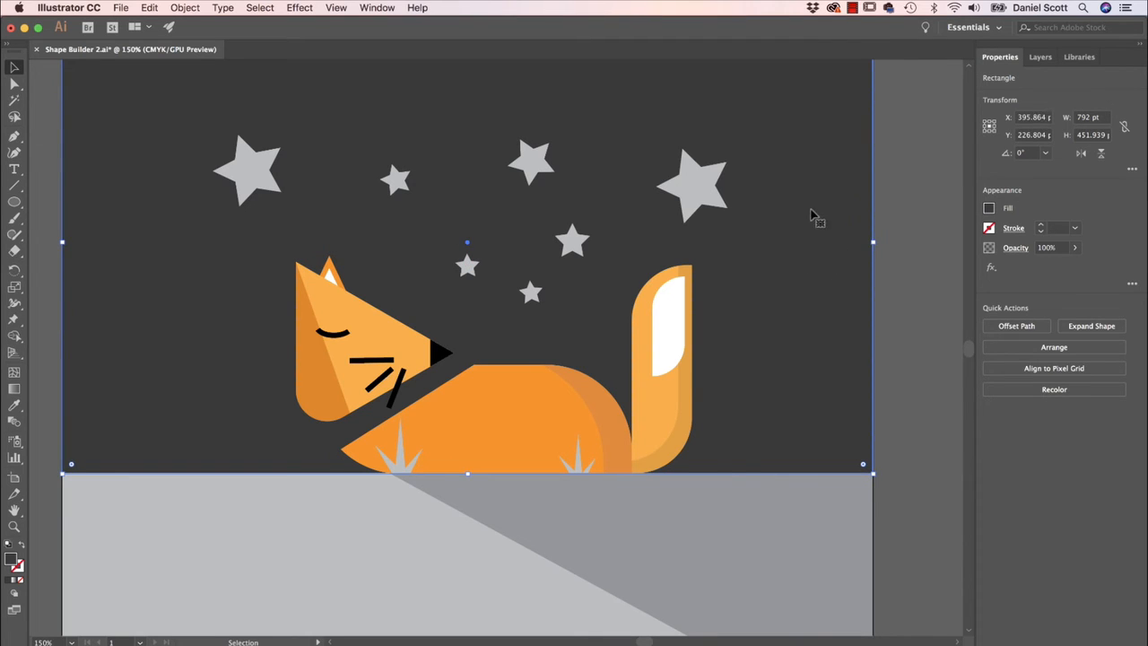
Step: Send the dark sky rectangle to the back of the stacking order and deselect it
{"action": "right_click", "coordinate": [812, 185]}
{"action": "mouse_move", "coordinate": [855, 391]}
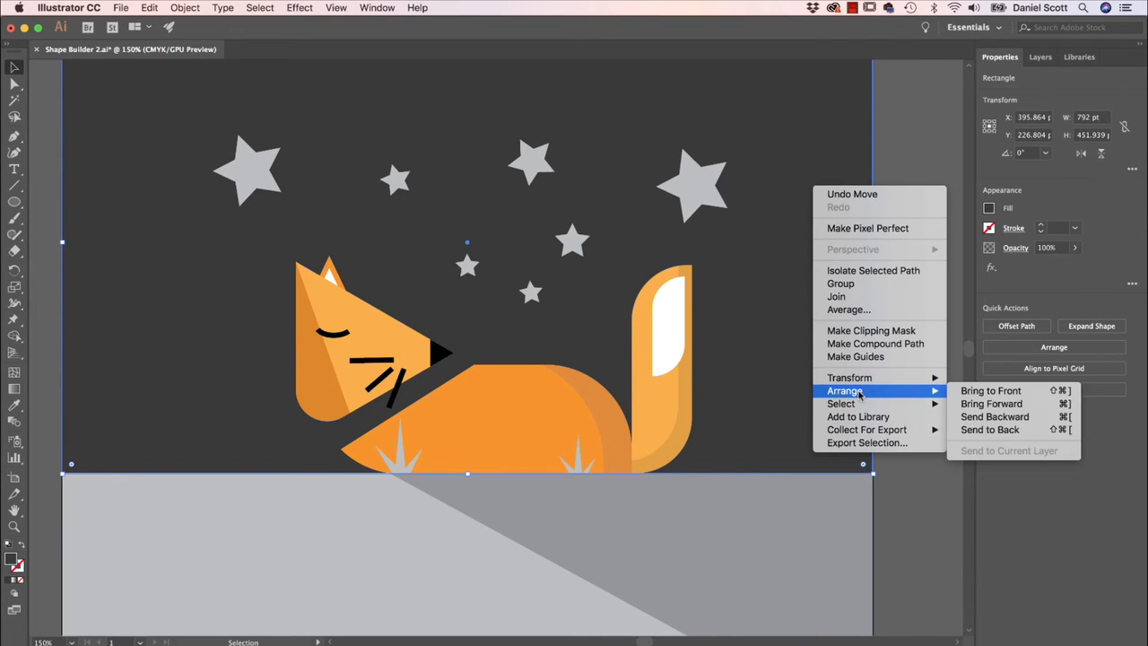
{"action": "left_click", "coordinate": [999, 429]}
{"action": "left_click", "coordinate": [927, 119]}
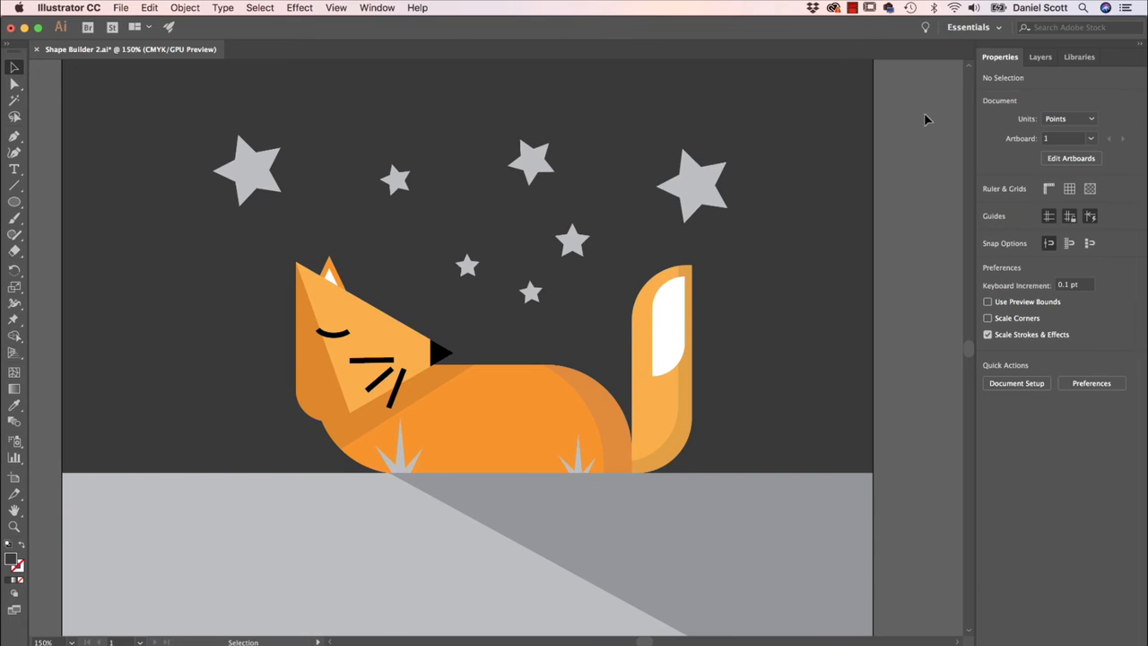